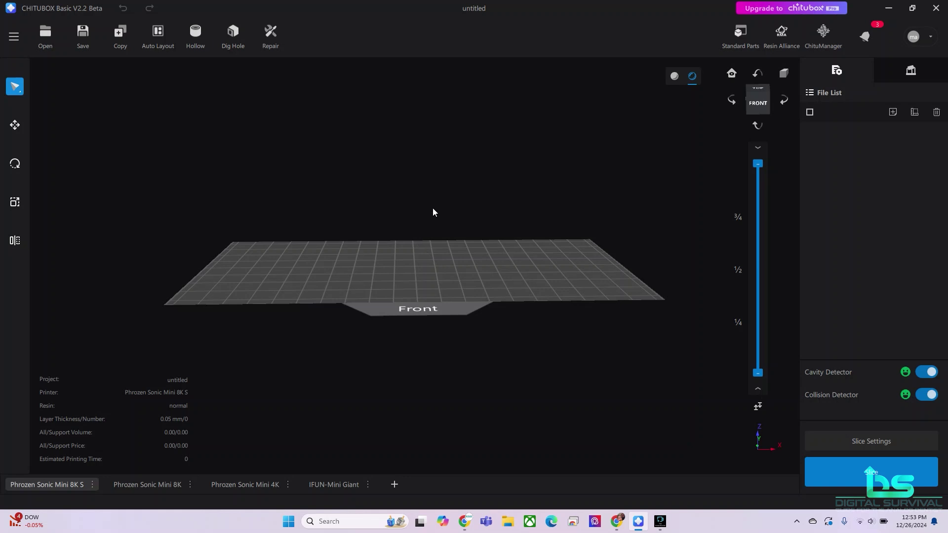
# Tilt the view of the empty build plate, then bring up the Add Printer page.
pyautogui.moveTo(434, 208)
pyautogui.mouseDown()
pyautogui.moveTo(438, 224)
pyautogui.moveTo(430, 197)
pyautogui.moveTo(434, 226)
pyautogui.moveTo(434, 164)
pyautogui.moveTo(434, 220)
pyautogui.moveTo(423, 203)
pyautogui.mouseUp()
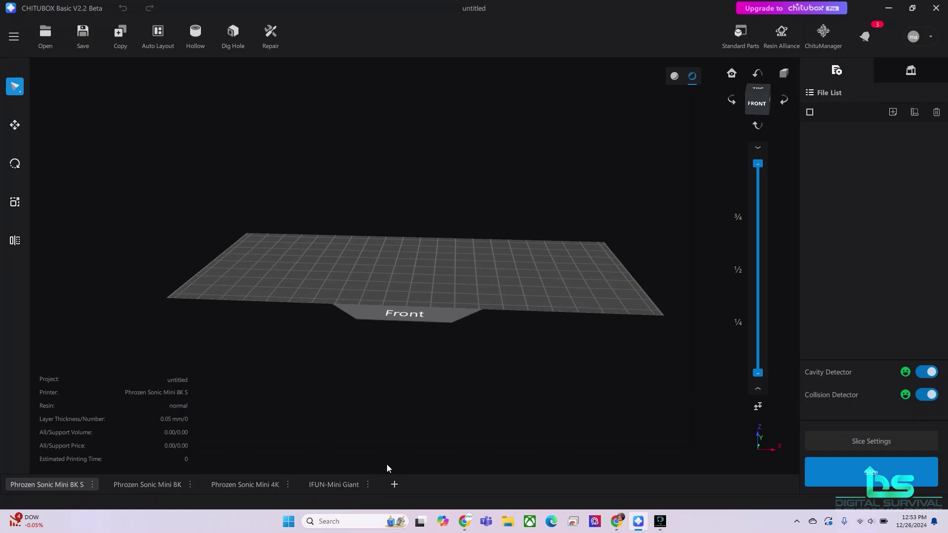
pyautogui.click(394, 485)
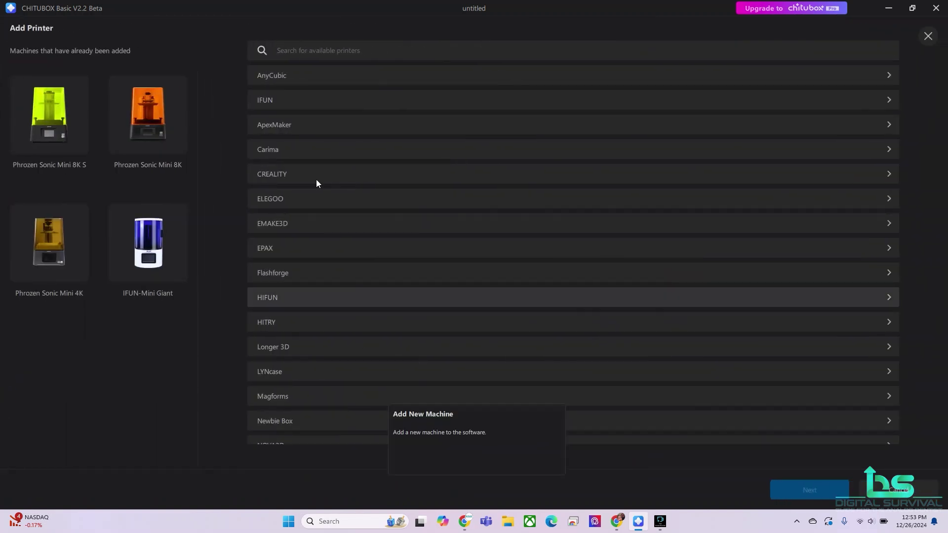
# Browse the Add Printer brand list and close it without adding a printer.
pyautogui.scroll(-2, 363, 282)
pyautogui.scroll(2, 372, 251)
pyautogui.scroll(-4, 387, 249)
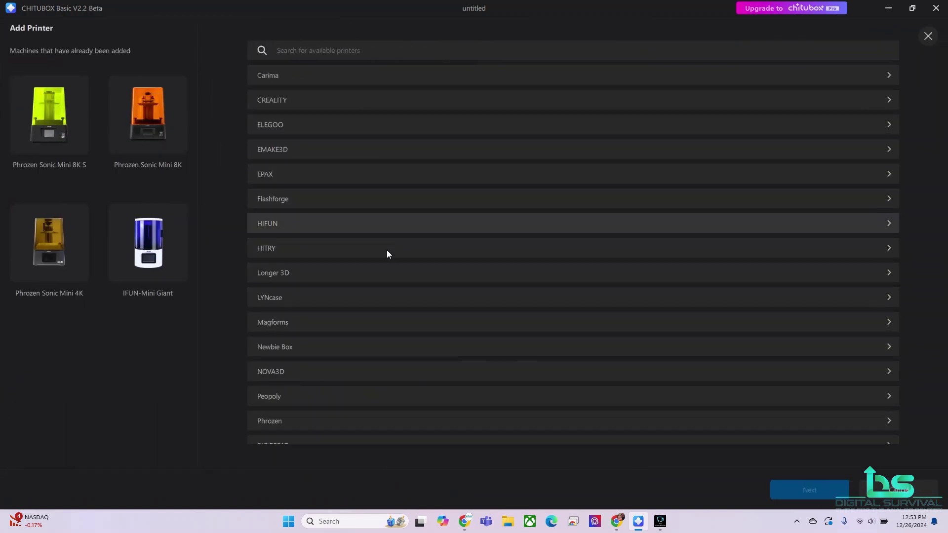
pyautogui.scroll(2, 386, 256)
pyautogui.scroll(3, 381, 252)
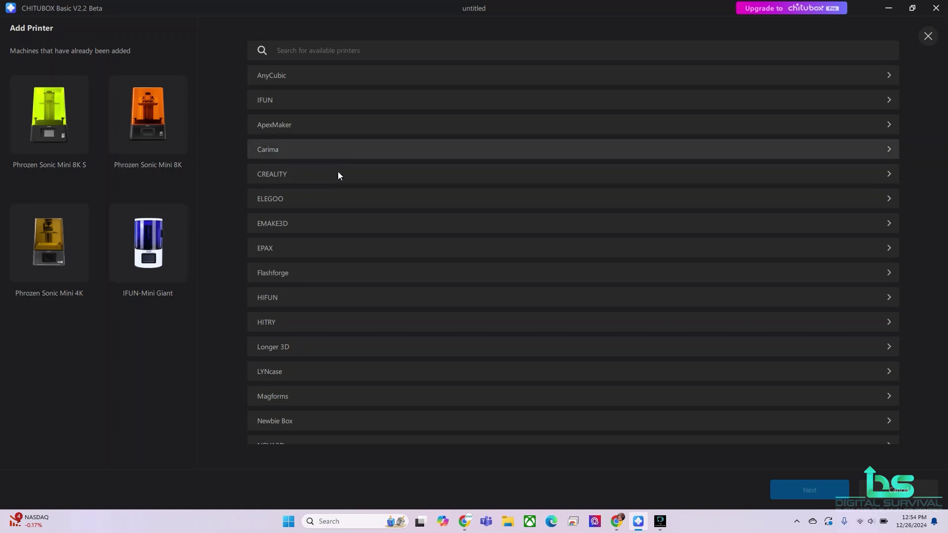
pyautogui.scroll(-2, 338, 170)
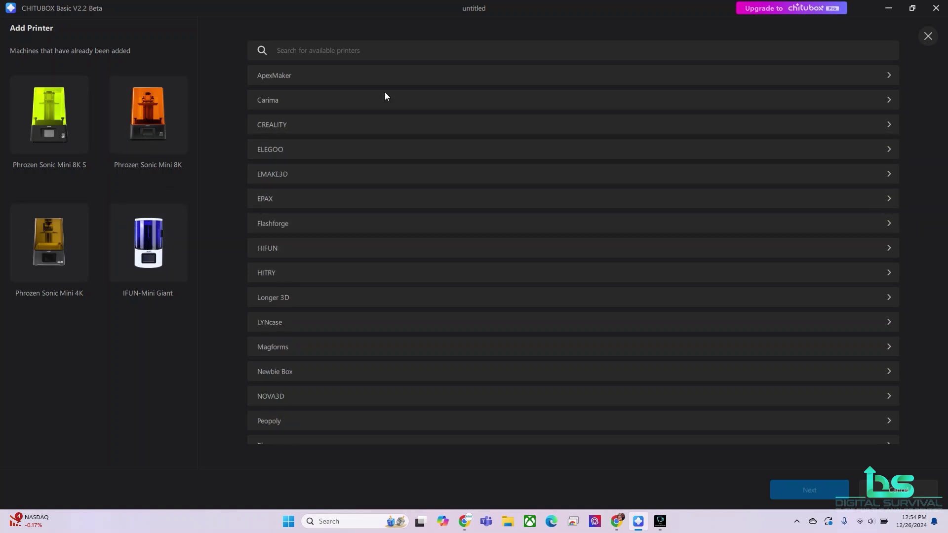
pyautogui.click(927, 37)
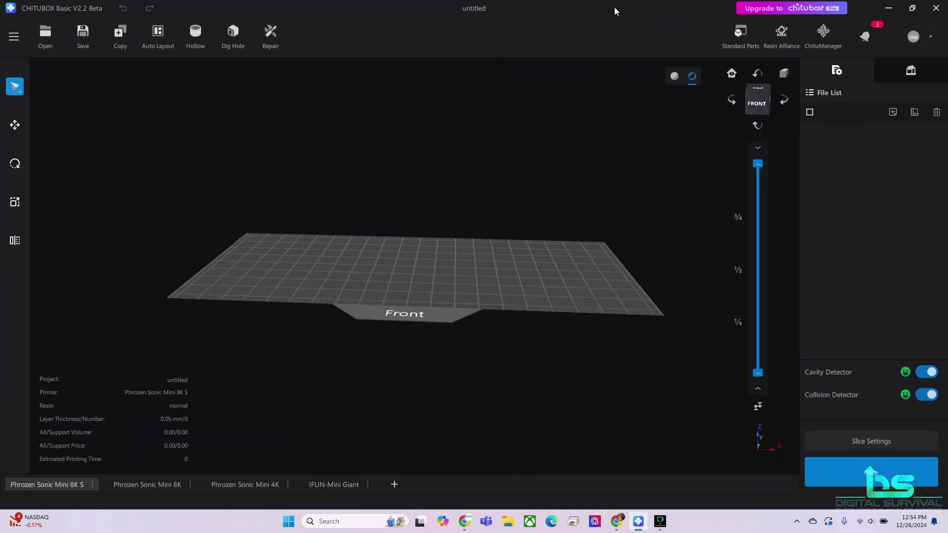
# Restore the CHITUBOX window and open the test files folder beside it.
pyautogui.doubleClick(641, 7)
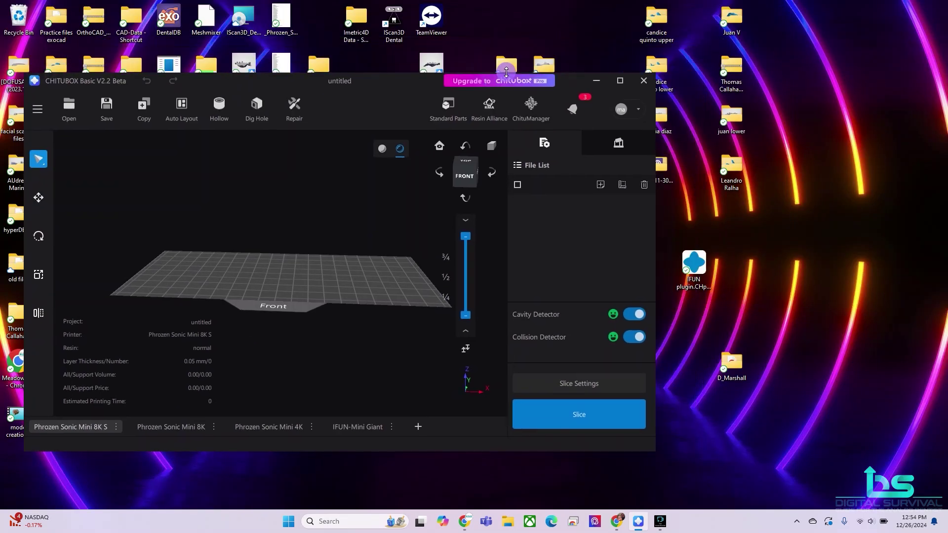
pyautogui.click(572, 108)
pyautogui.click(701, 135)
pyautogui.click(572, 109)
pyautogui.moveTo(375, 80); pyautogui.dragTo(671, 35)
pyautogui.doubleClick(88, 416)
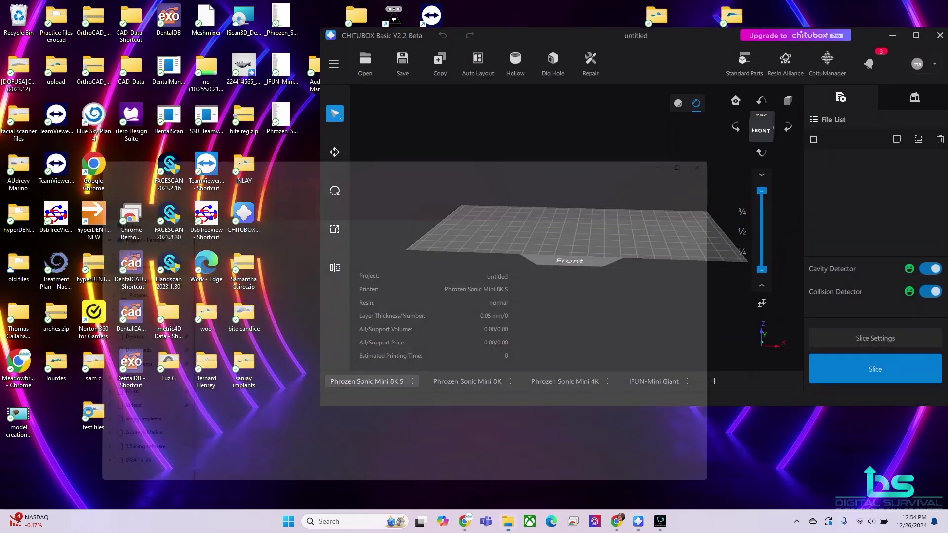
pyautogui.moveTo(346, 143); pyautogui.dragTo(112, 102)
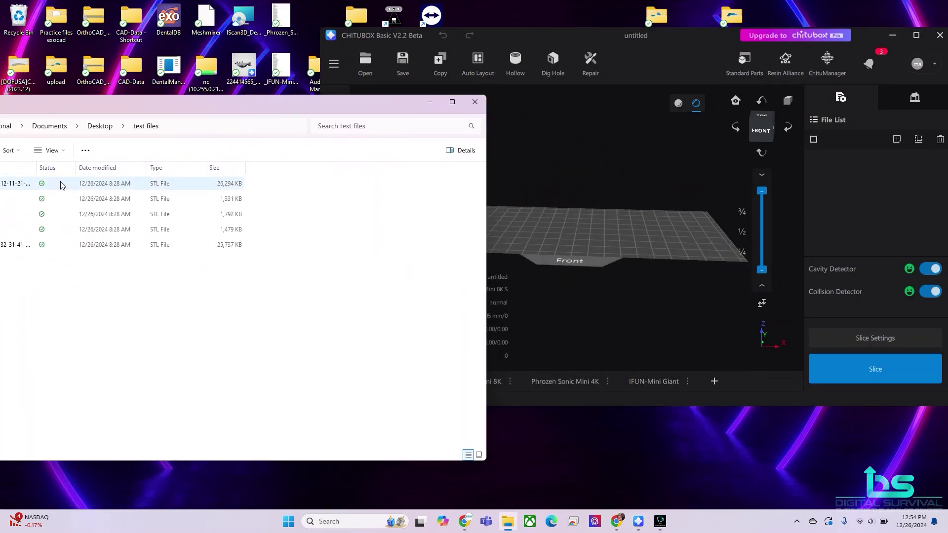
# Select all five STL files in test files and drag them onto the CHITUBOX build plate.
pyautogui.click(62, 183)
pyautogui.keyDown('ctrl'); pyautogui.click(122, 199); pyautogui.keyUp('ctrl')
pyautogui.keyDown('ctrl'); pyautogui.click(91, 213); pyautogui.keyUp('ctrl')
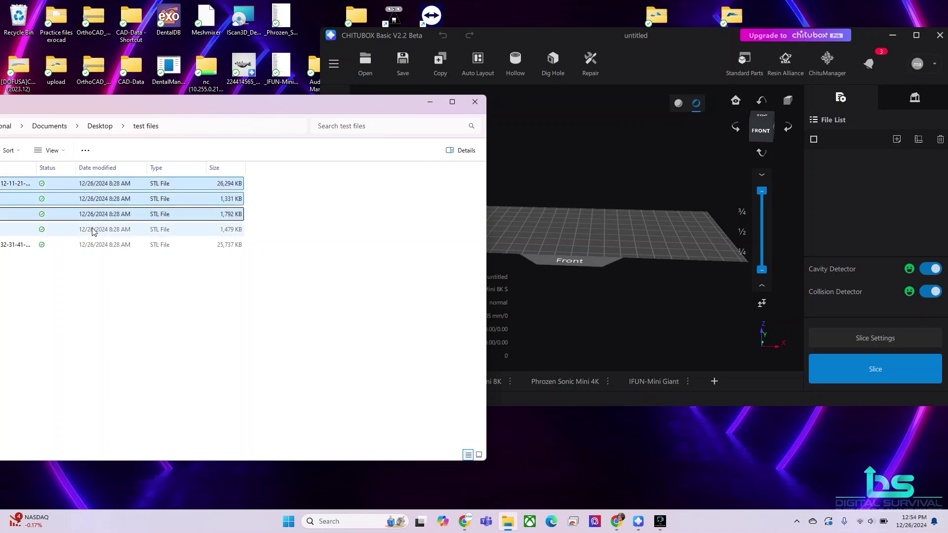
pyautogui.keyDown('ctrl'); pyautogui.click(93, 230); pyautogui.keyUp('ctrl')
pyautogui.keyDown('ctrl'); pyautogui.click(93, 244); pyautogui.keyUp('ctrl')
pyautogui.moveTo(128, 198); pyautogui.dragTo(631, 233)
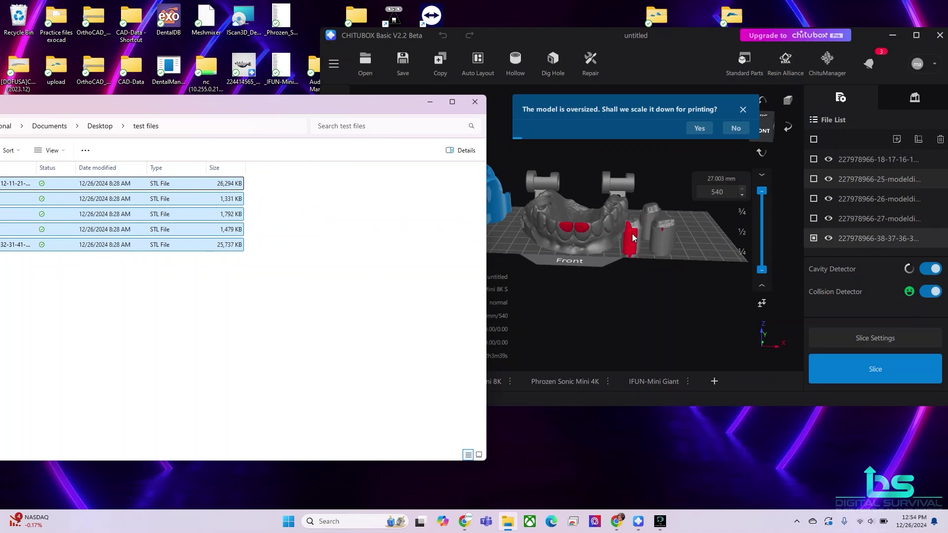
# Maximize CHITUBOX and view the loaded models from the top front.
pyautogui.click(853, 77)
pyautogui.click(916, 37)
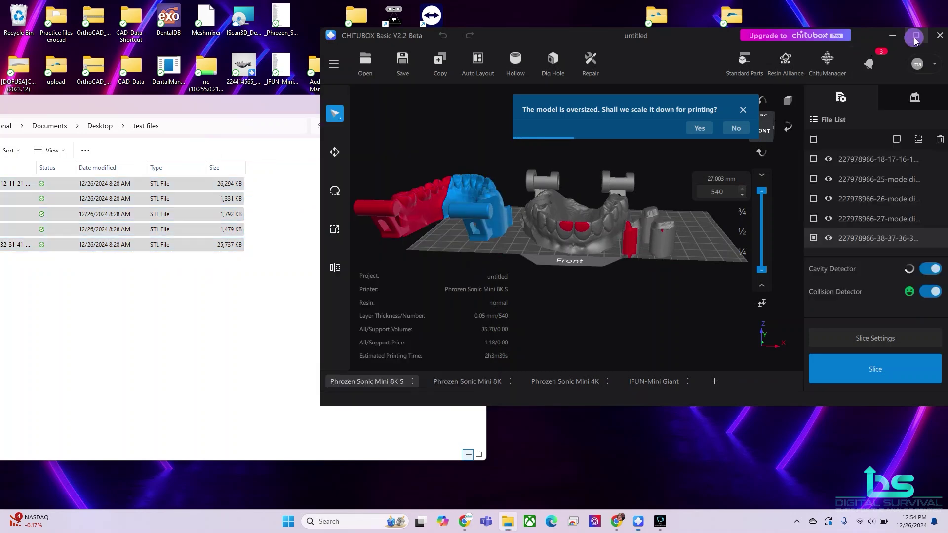
pyautogui.click(916, 36)
pyautogui.moveTo(766, 265); pyautogui.dragTo(775, 292)
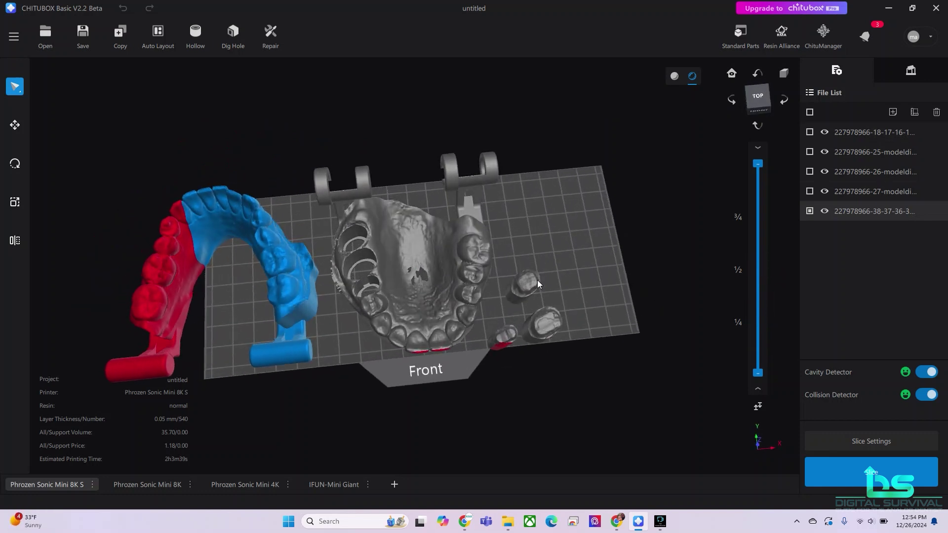
# Place three tooth dies on the plate's right side and both arch models onto the plate, then open Slice Settings.
pyautogui.moveTo(536, 280); pyautogui.dragTo(570, 178)
pyautogui.moveTo(543, 321); pyautogui.dragTo(595, 217)
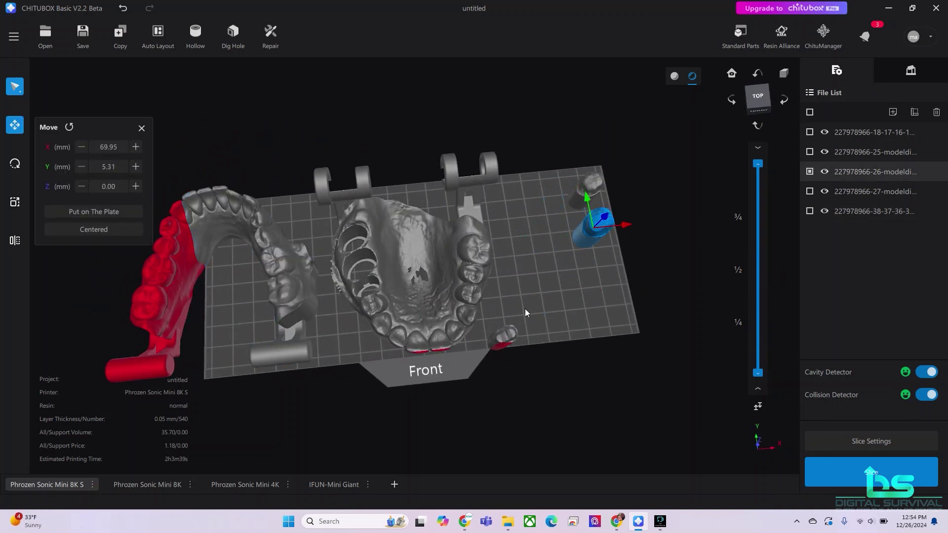
pyautogui.moveTo(507, 330); pyautogui.dragTo(594, 267)
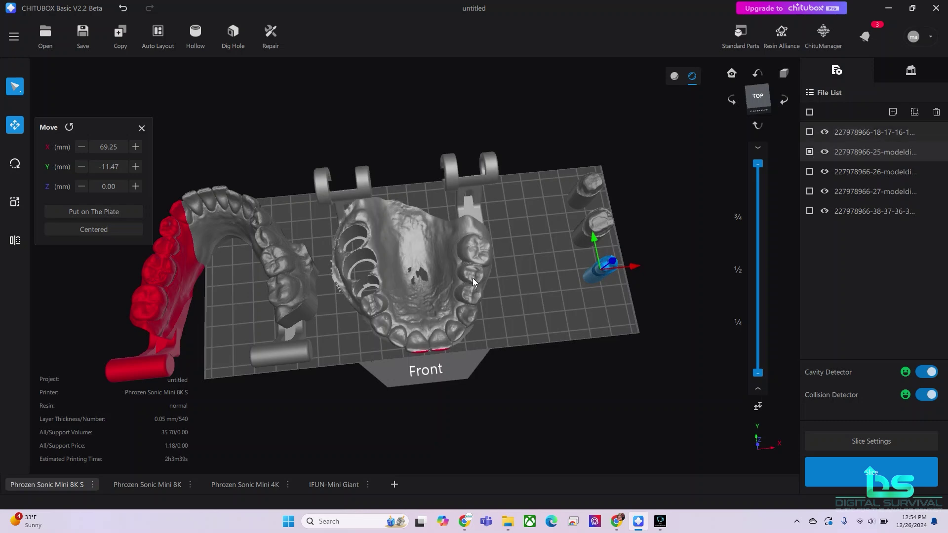
pyautogui.moveTo(473, 278); pyautogui.dragTo(547, 271)
pyautogui.moveTo(299, 280); pyautogui.dragTo(379, 271)
pyautogui.moveTo(379, 271); pyautogui.dragTo(824, 404, button='right')
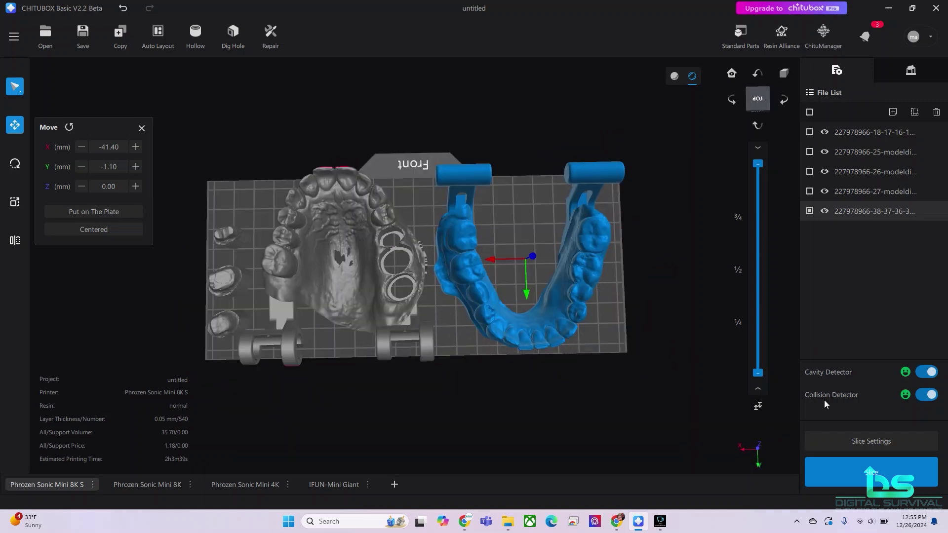
pyautogui.click(847, 440)
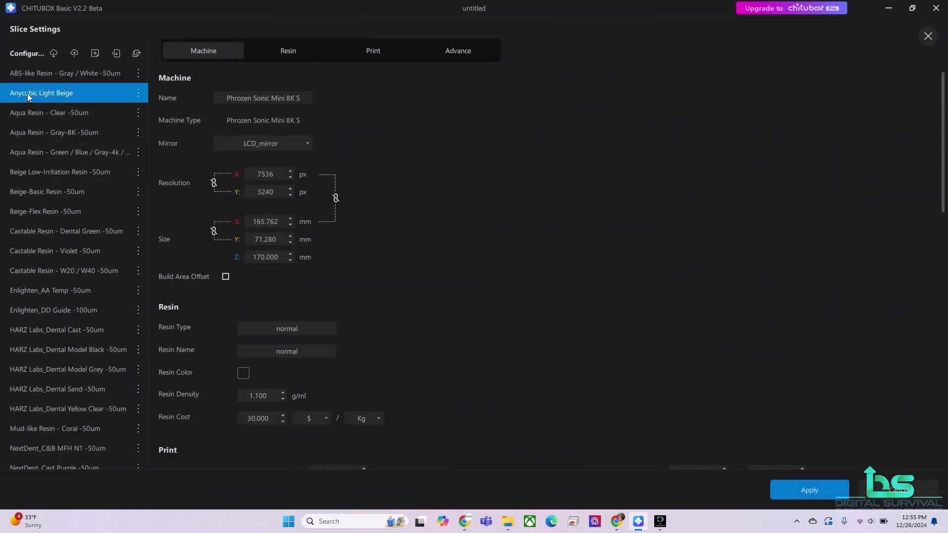
# Review the Phrozen Sonic Mini 8K S slice settings and apply them.
pyautogui.scroll(-10, 40, 209)
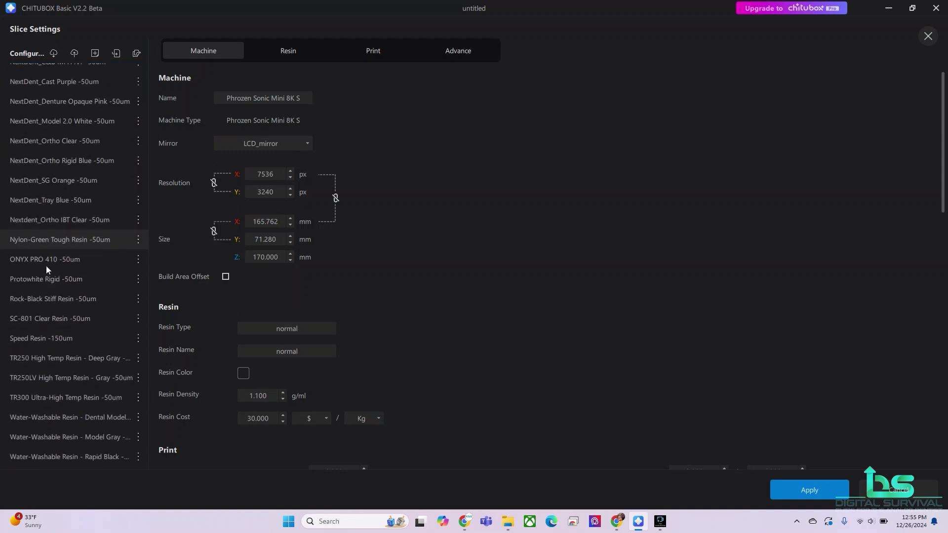
pyautogui.scroll(10, 45, 276)
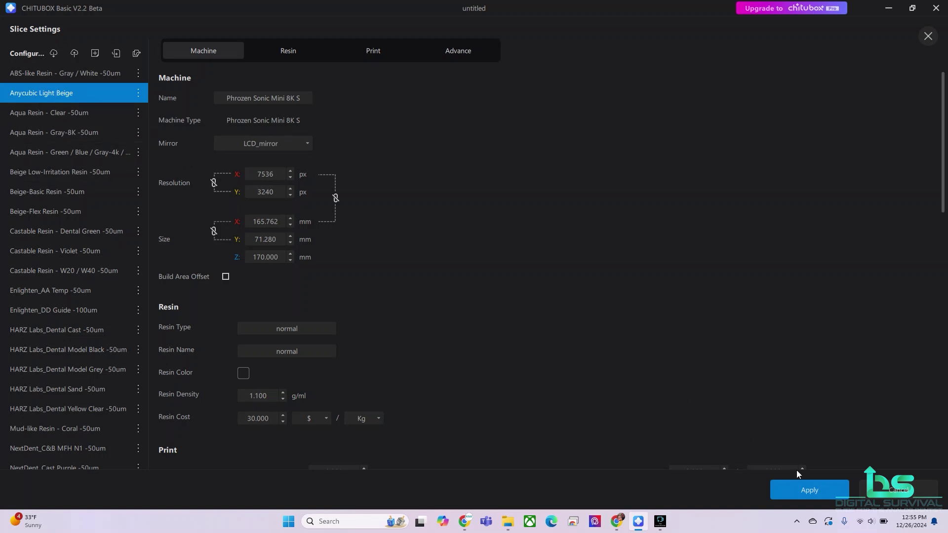
pyautogui.click(800, 489)
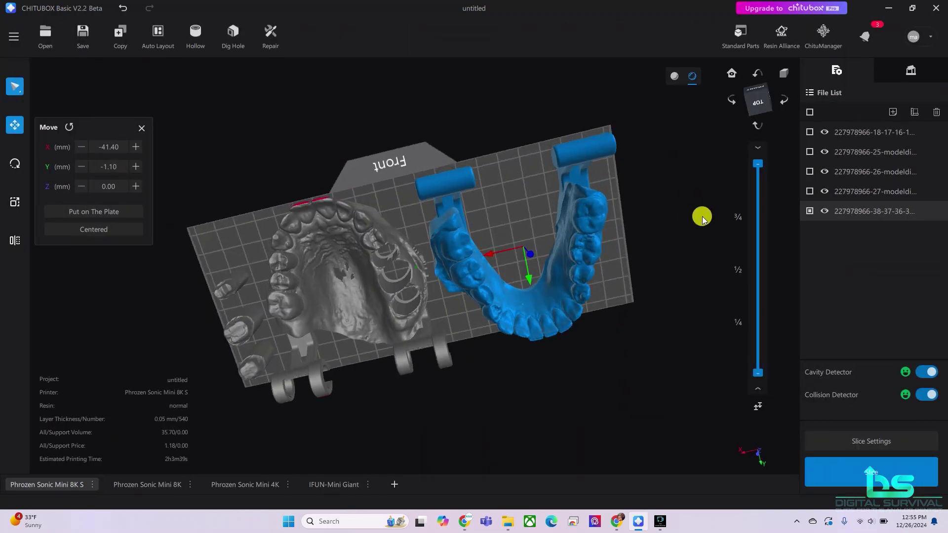
# Rotate the middle upper arch model to X 71° and Z -88°.
pyautogui.moveTo(702, 216); pyautogui.dragTo(690, 201, button='right')
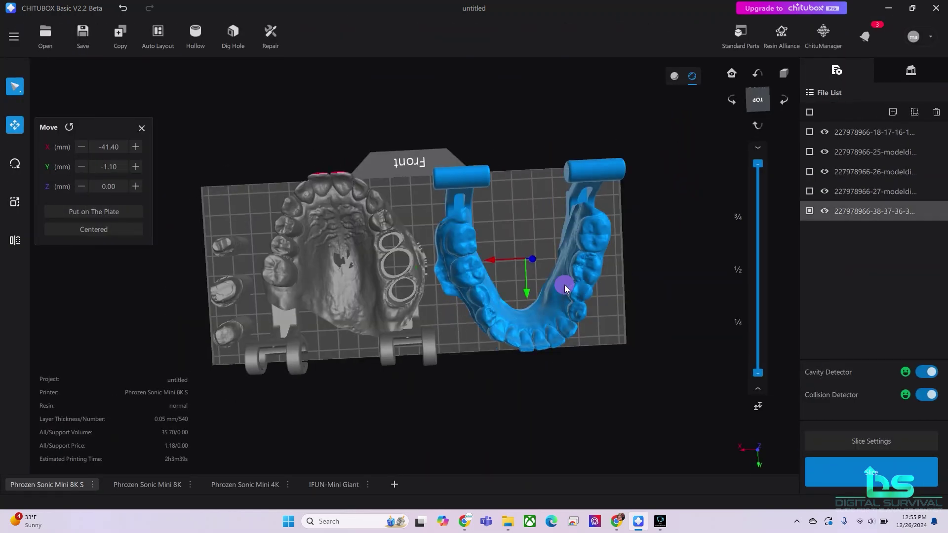
pyautogui.click(342, 258)
pyautogui.moveTo(342, 258); pyautogui.dragTo(477, 313, button='right')
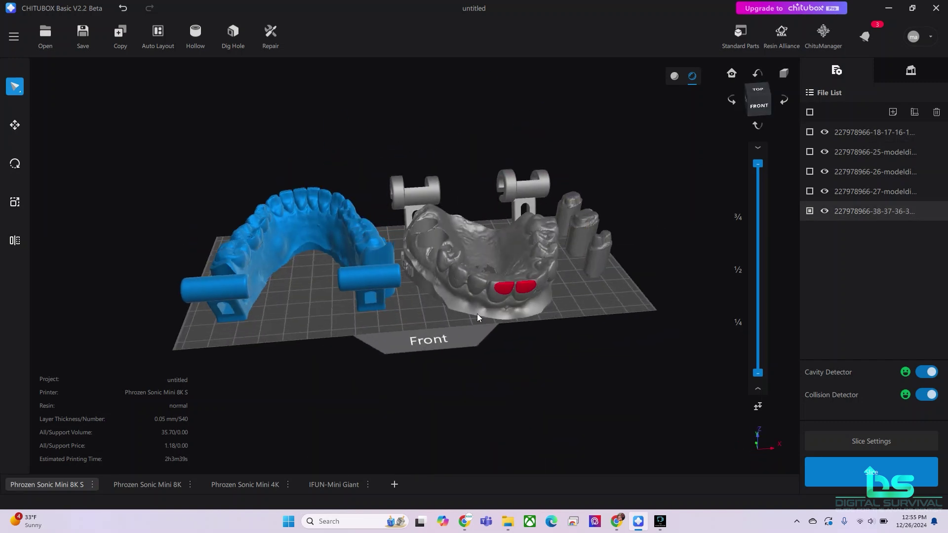
pyautogui.moveTo(561, 223); pyautogui.dragTo(543, 188, button='right')
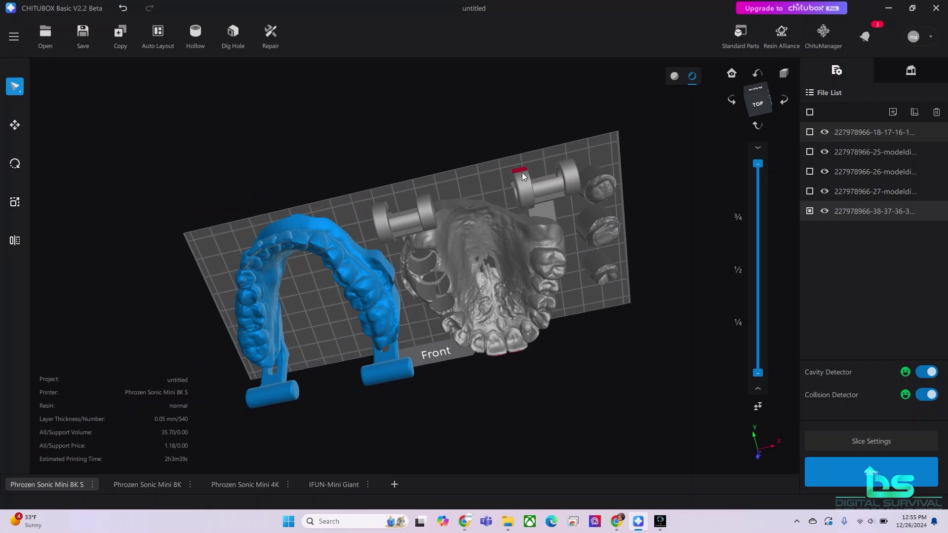
pyautogui.moveTo(603, 371); pyautogui.dragTo(464, 285, button='right')
pyautogui.click(463, 275)
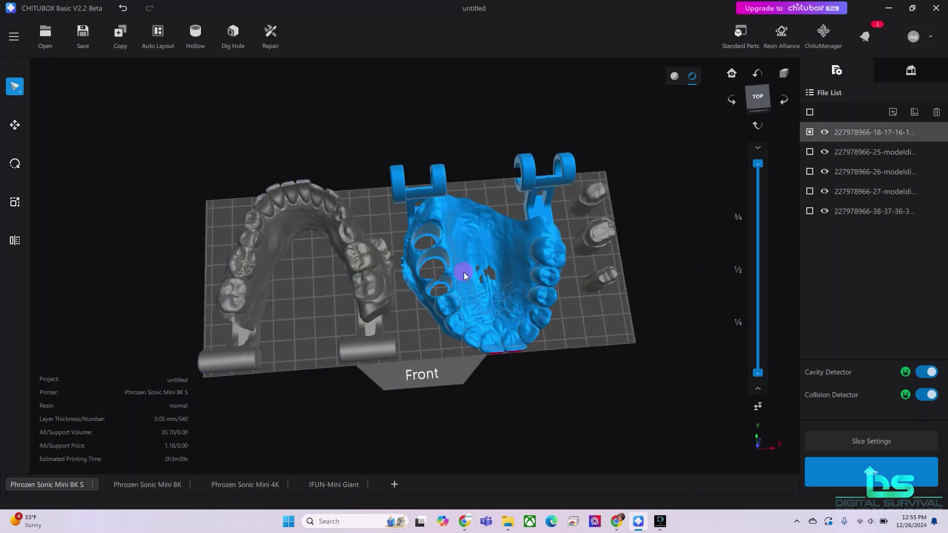
pyautogui.click(15, 165)
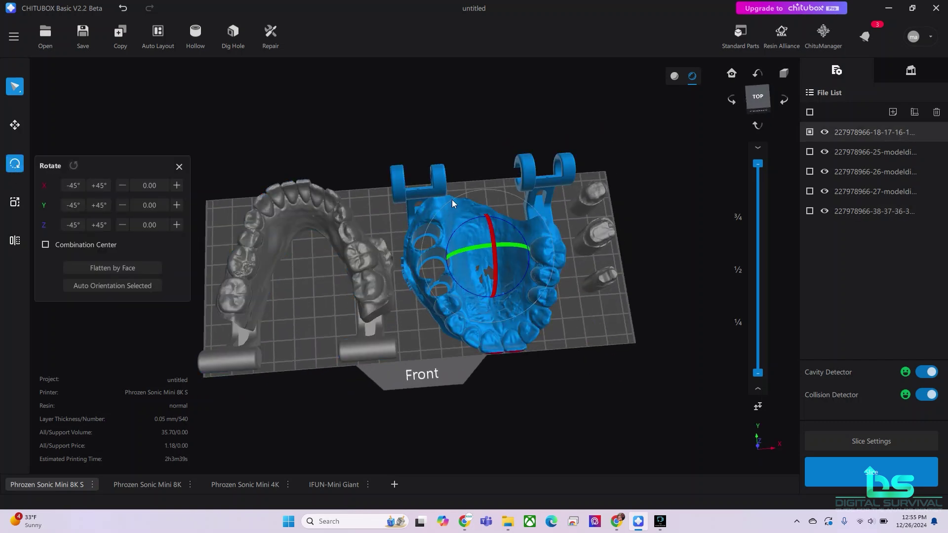
pyautogui.moveTo(509, 225); pyautogui.dragTo(435, 273)
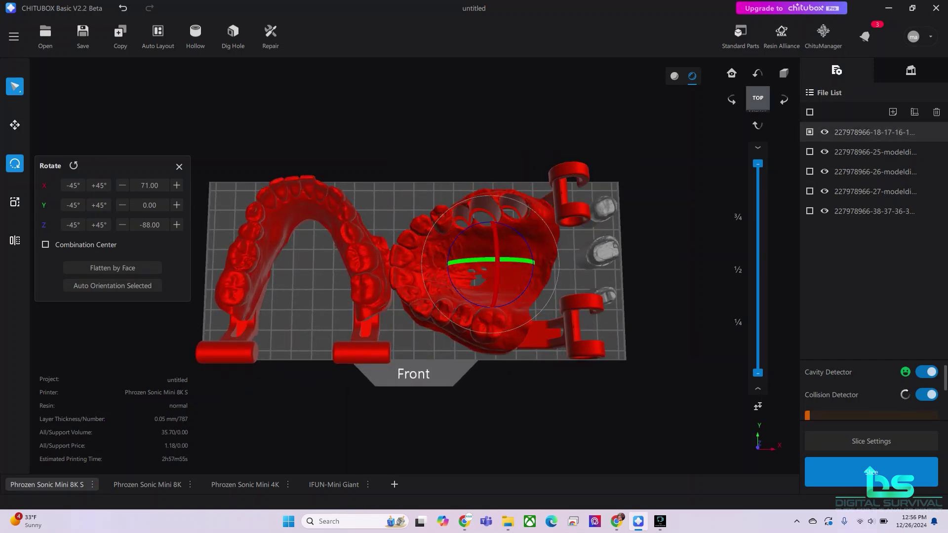
pyautogui.click(15, 125)
pyautogui.moveTo(476, 258); pyautogui.dragTo(501, 32)
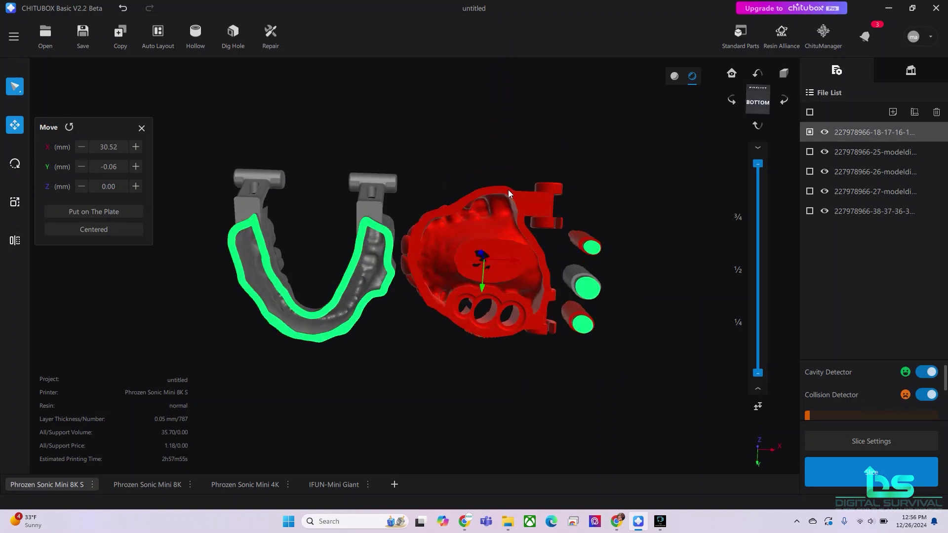
# Flatten the upper arch onto the plate using its broad base face.
pyautogui.click(15, 165)
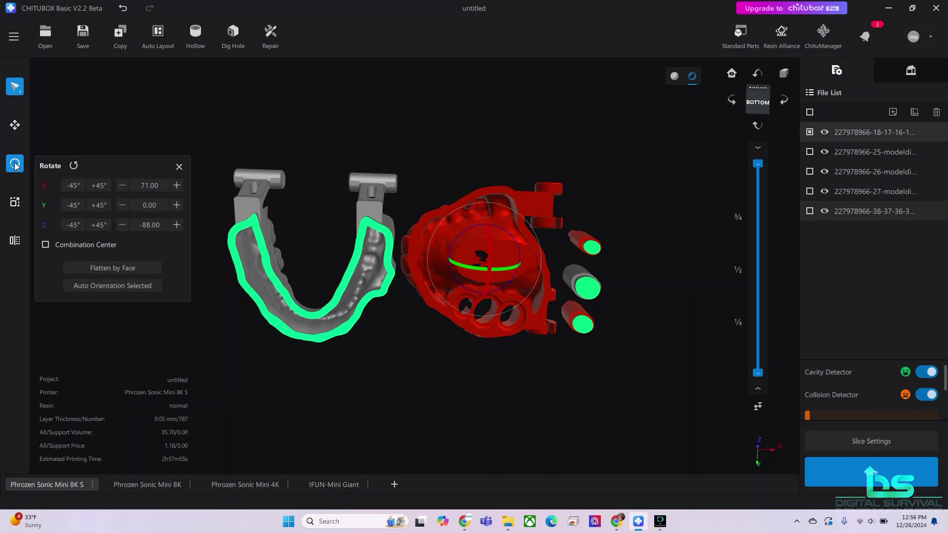
pyautogui.click(89, 269)
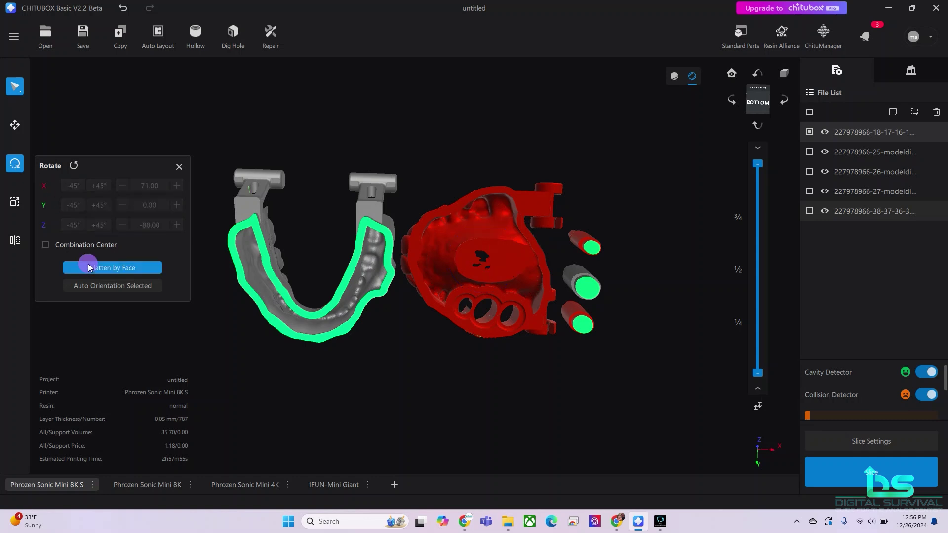
pyautogui.click(493, 188)
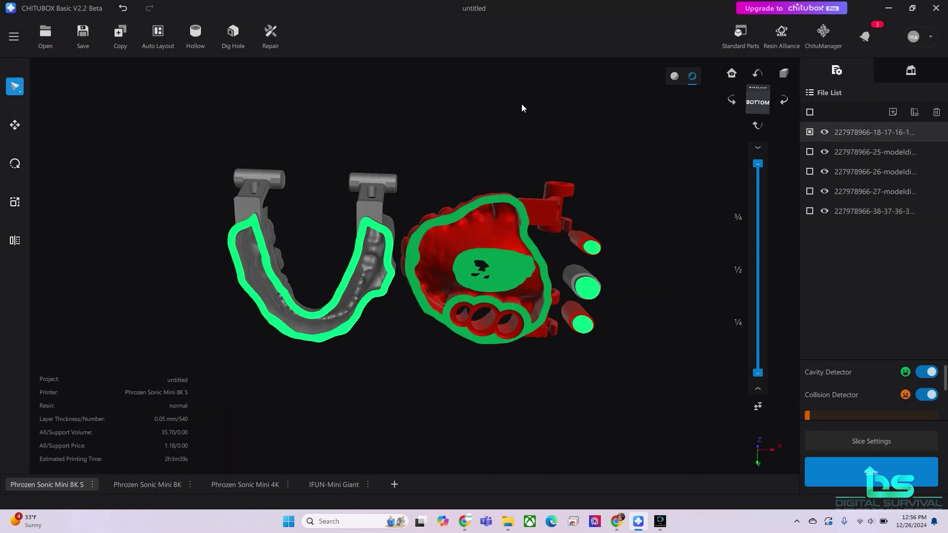
pyautogui.moveTo(521, 106); pyautogui.dragTo(520, 267)
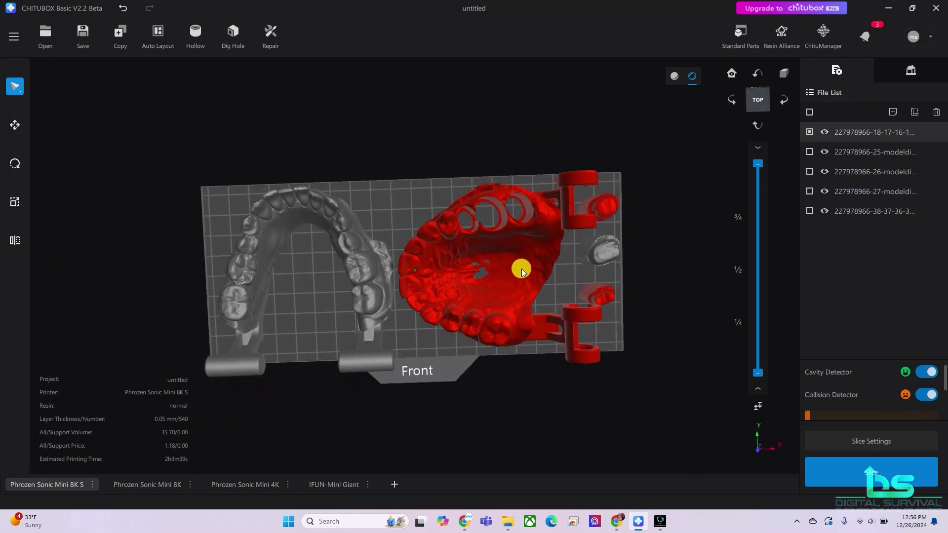
# Move two small dies into the lower arch's curve, one at X -34.77, Y -14.33 mm.
pyautogui.click(14, 126)
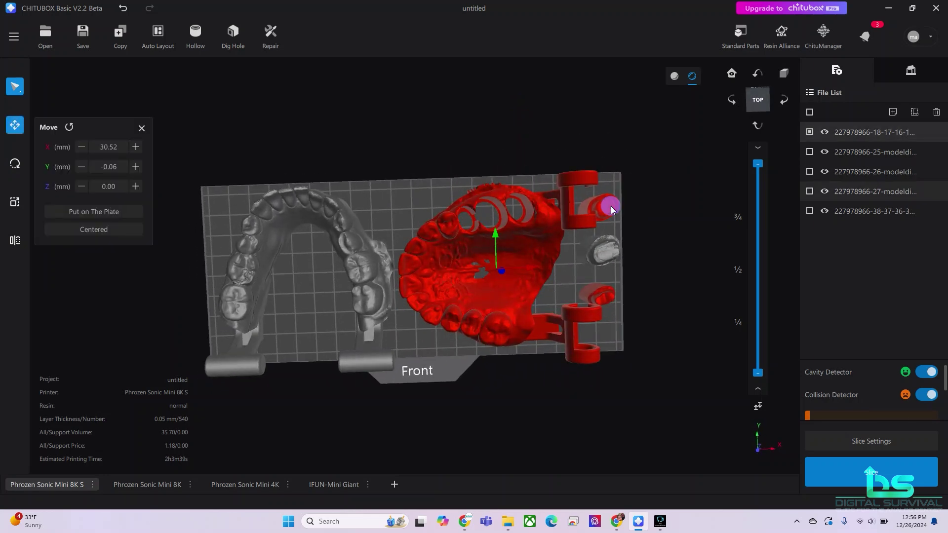
pyautogui.moveTo(611, 206); pyautogui.dragTo(297, 313)
pyautogui.moveTo(611, 253); pyautogui.dragTo(336, 318)
pyautogui.moveTo(444, 319); pyautogui.dragTo(671, 149)
# Exit Move mode and select every model in the File List.
pyautogui.press('Escape')
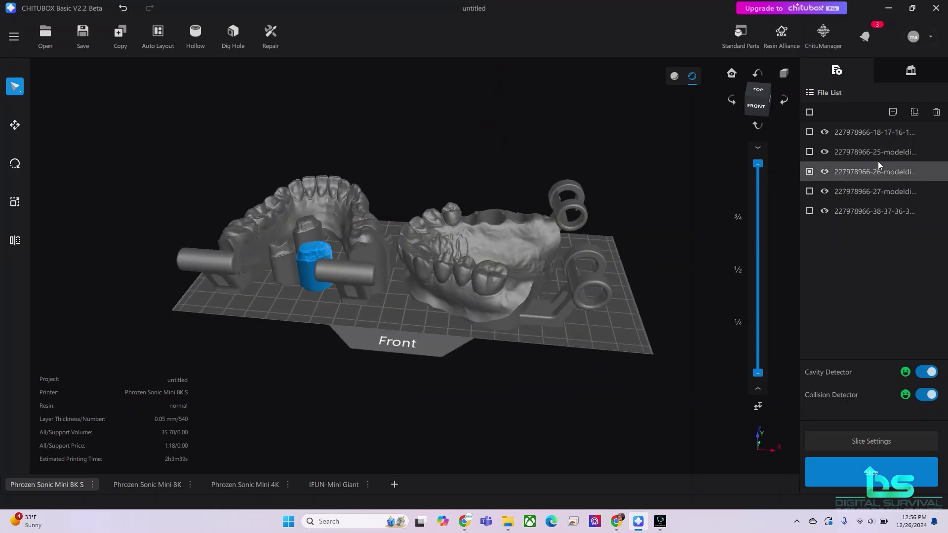
pyautogui.click(809, 112)
pyautogui.moveTo(725, 163); pyautogui.dragTo(705, 131)
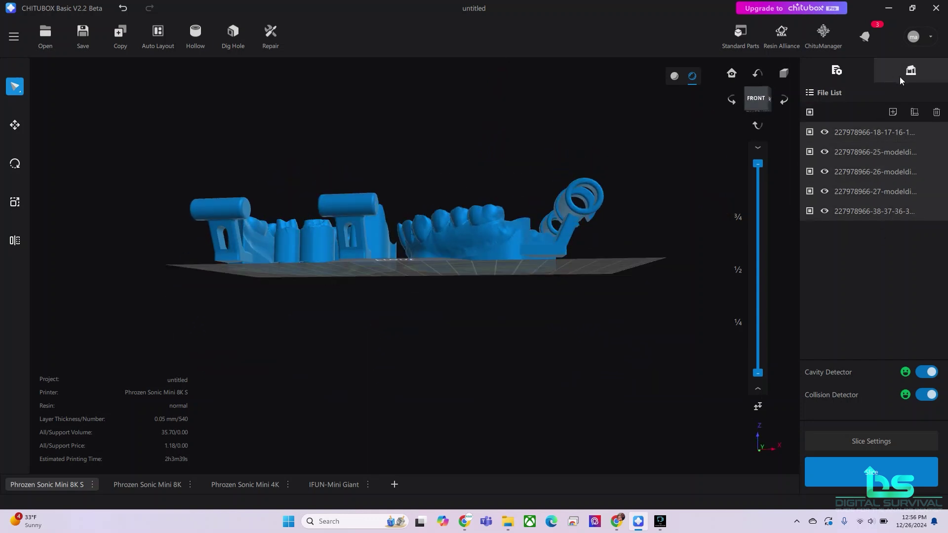
# Auto-generate Middle-preset supports under all models using mode +All.
pyautogui.click(913, 70)
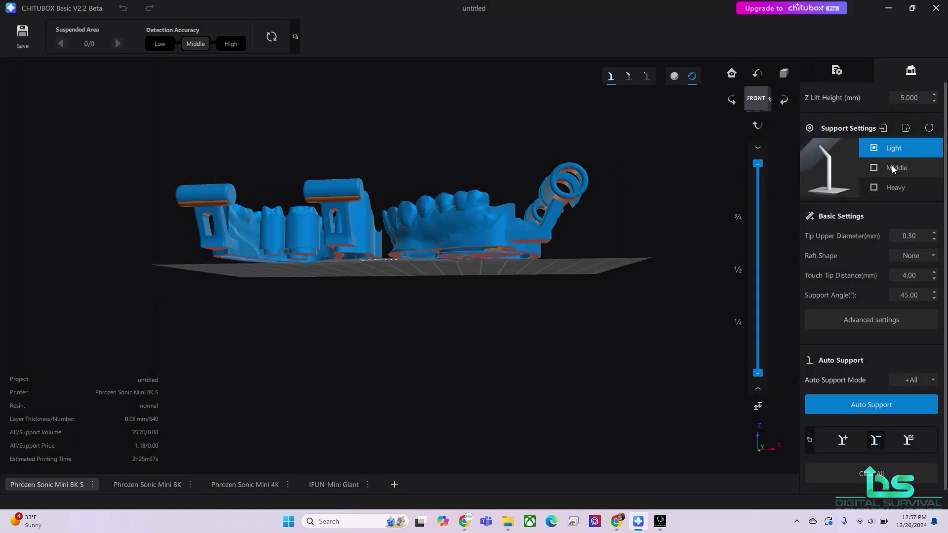
pyautogui.click(891, 168)
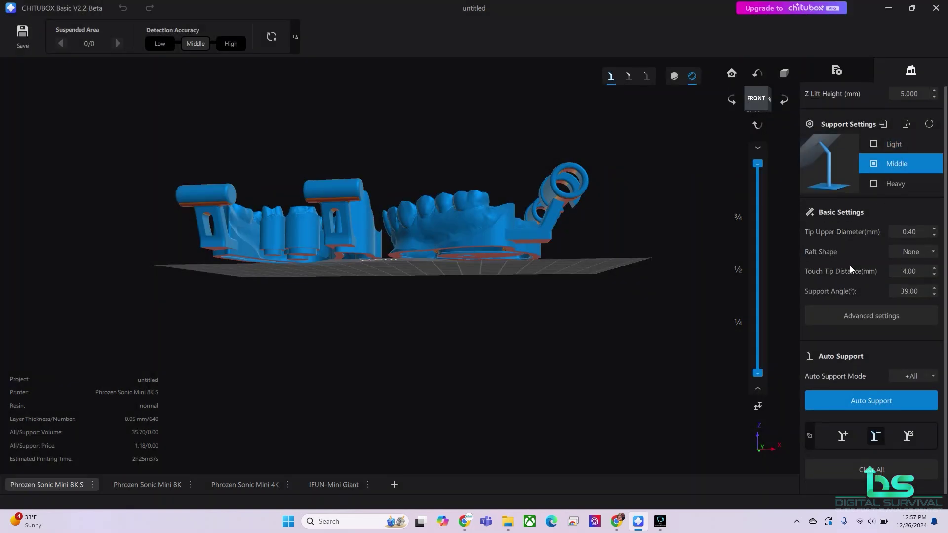
pyautogui.click(944, 289)
pyautogui.click(871, 401)
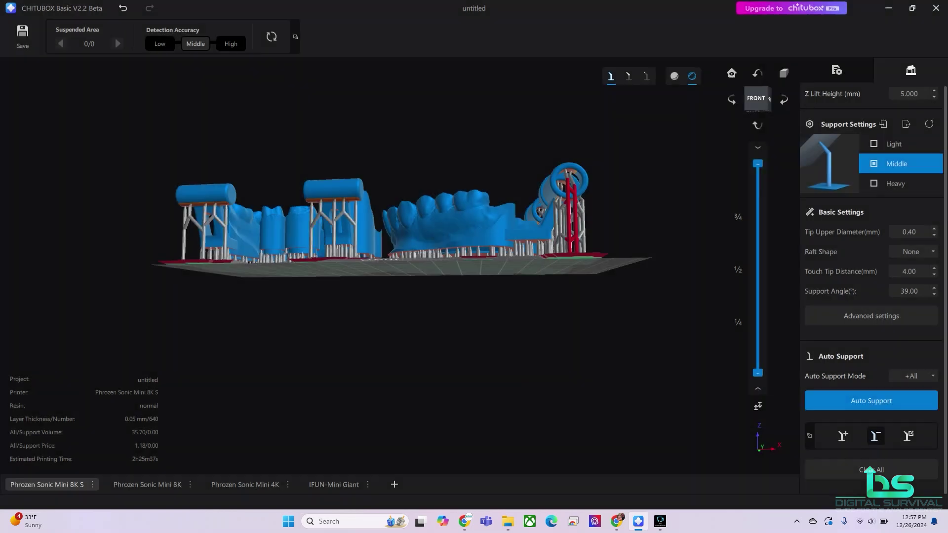
pyautogui.moveTo(654, 169); pyautogui.dragTo(586, 95)
# Zoom in and mark nine support points around the arch's ring for removal.
pyautogui.scroll(5, 437, 206)
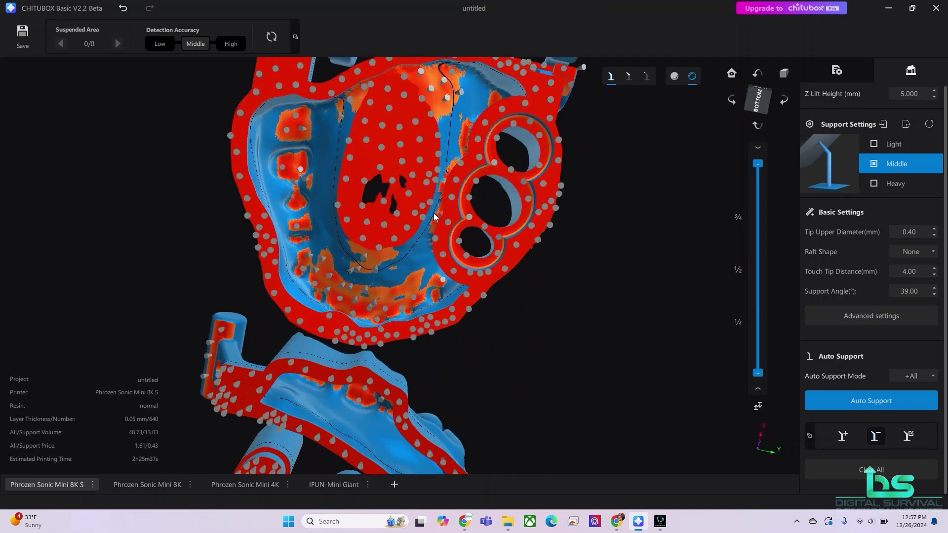
pyautogui.scroll(2, 449, 216)
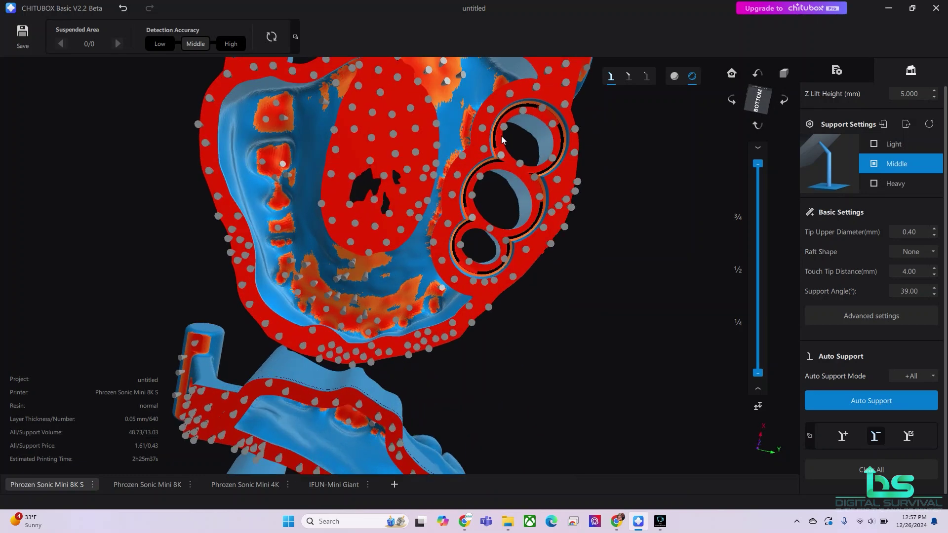
pyautogui.click(875, 436)
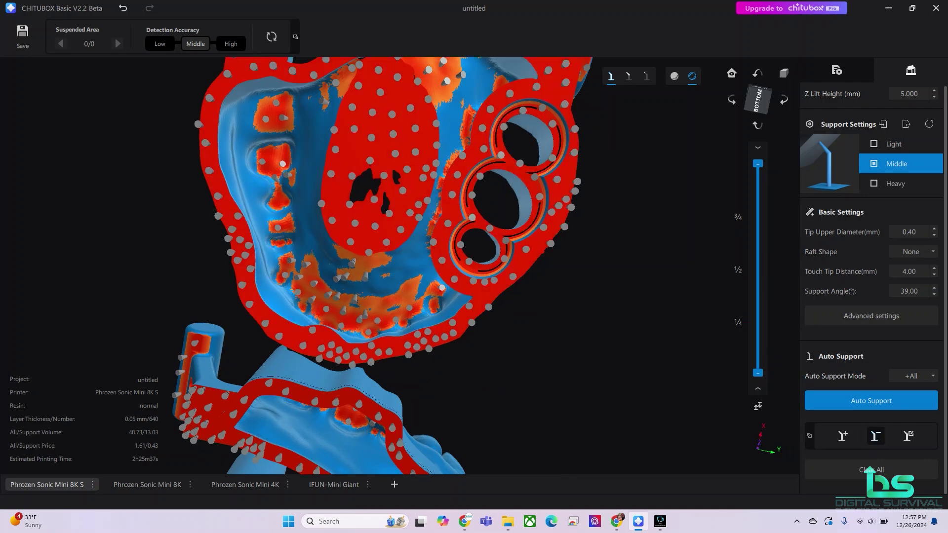
pyautogui.click(553, 124)
pyautogui.click(553, 158)
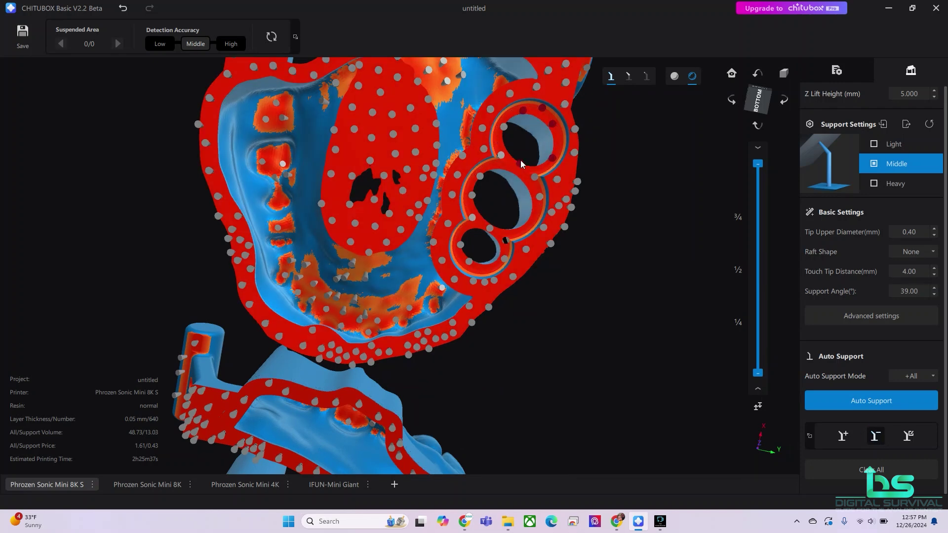
pyautogui.click(501, 155)
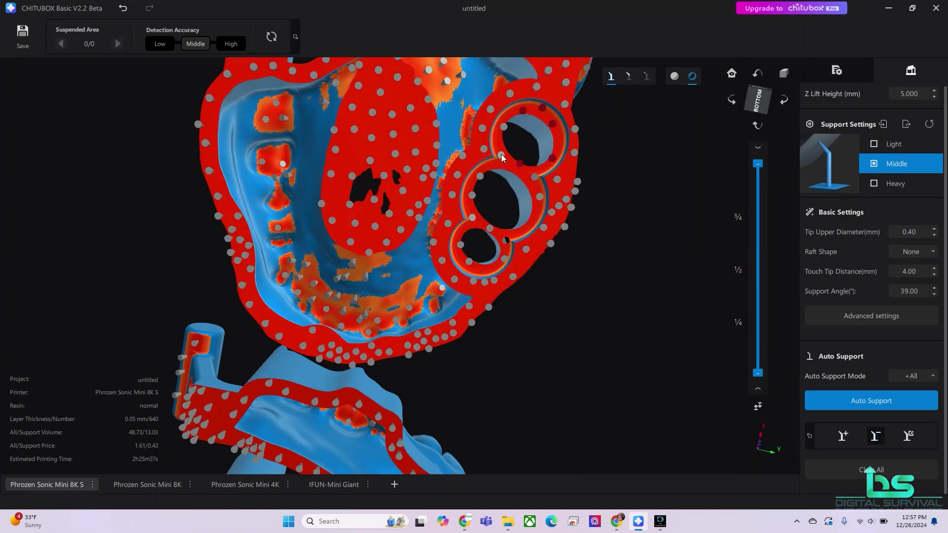
pyautogui.click(534, 177)
pyautogui.click(539, 197)
pyautogui.click(488, 226)
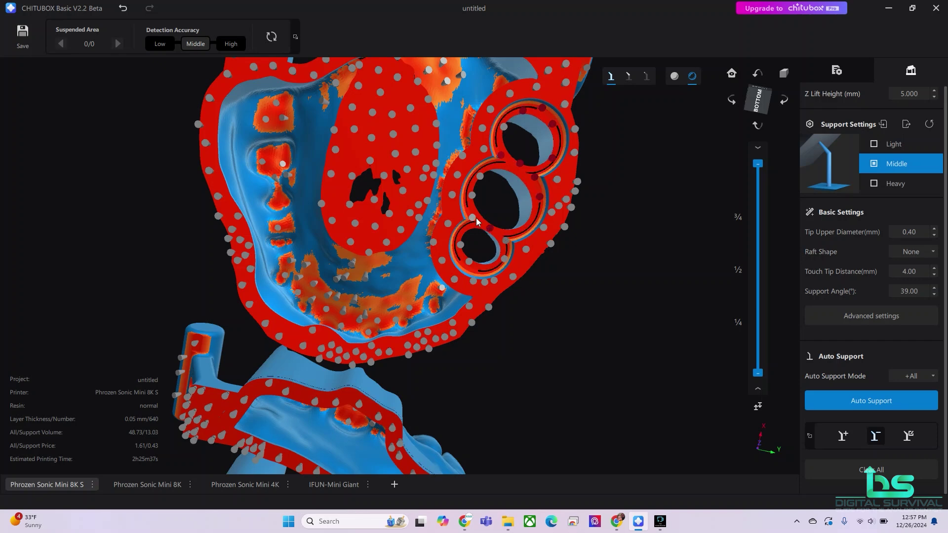
pyautogui.click(473, 219)
pyautogui.click(472, 195)
pyautogui.click(504, 258)
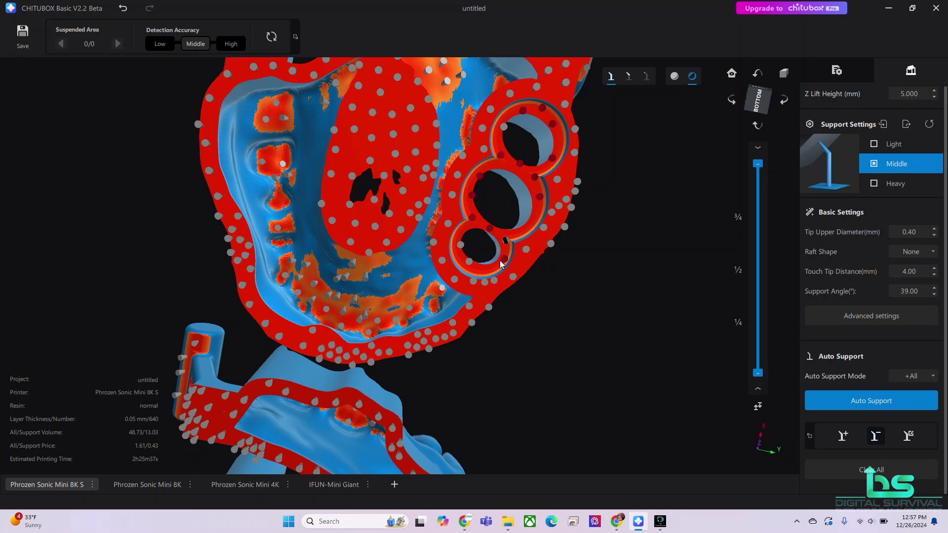
# Delete the marked ring supports plus a leftover point, bringing support volume to 12.84.
pyautogui.click(468, 262)
pyautogui.click(460, 245)
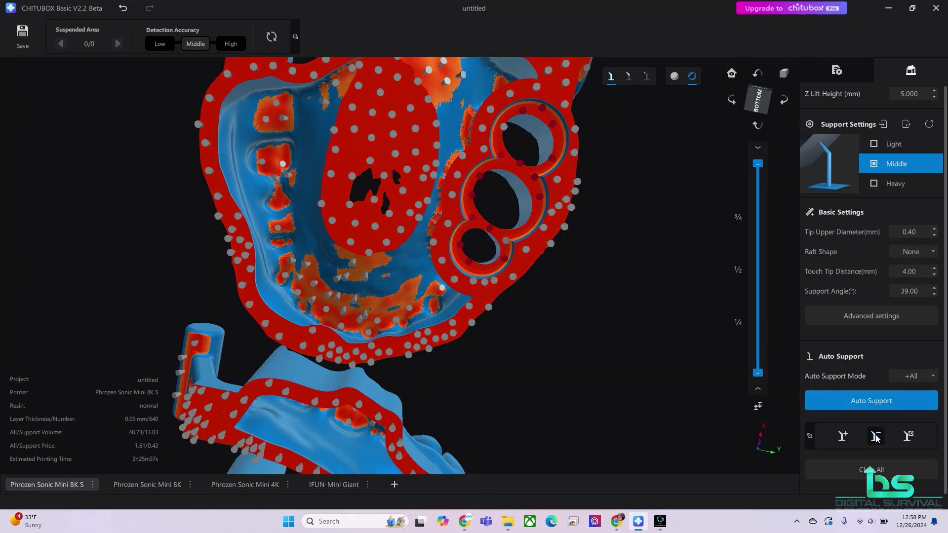
pyautogui.click(875, 437)
pyautogui.moveTo(605, 195); pyautogui.dragTo(448, 109)
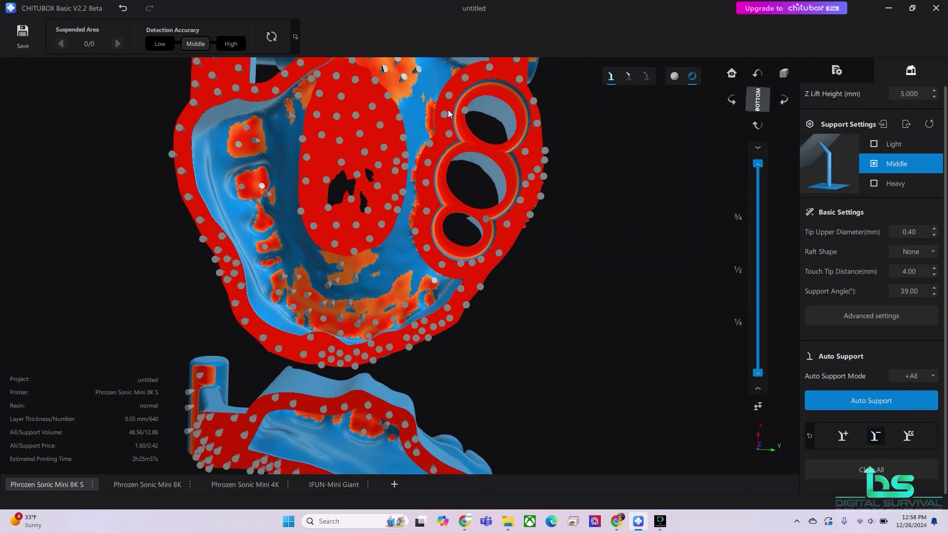
pyautogui.click(464, 109)
pyautogui.moveTo(592, 146); pyautogui.dragTo(654, 180)
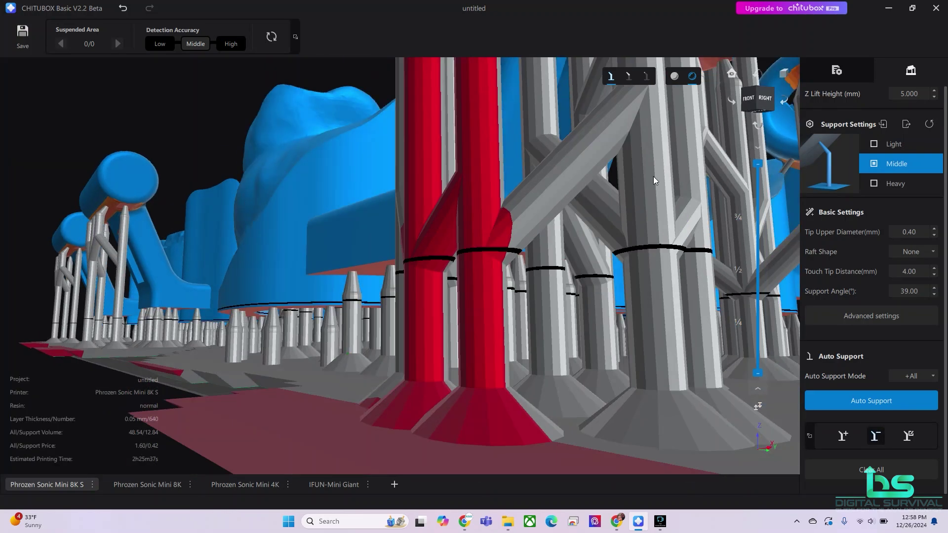
# Inspect the supports from several angles, finish on the front view, and exit support editing.
pyautogui.press('Home')
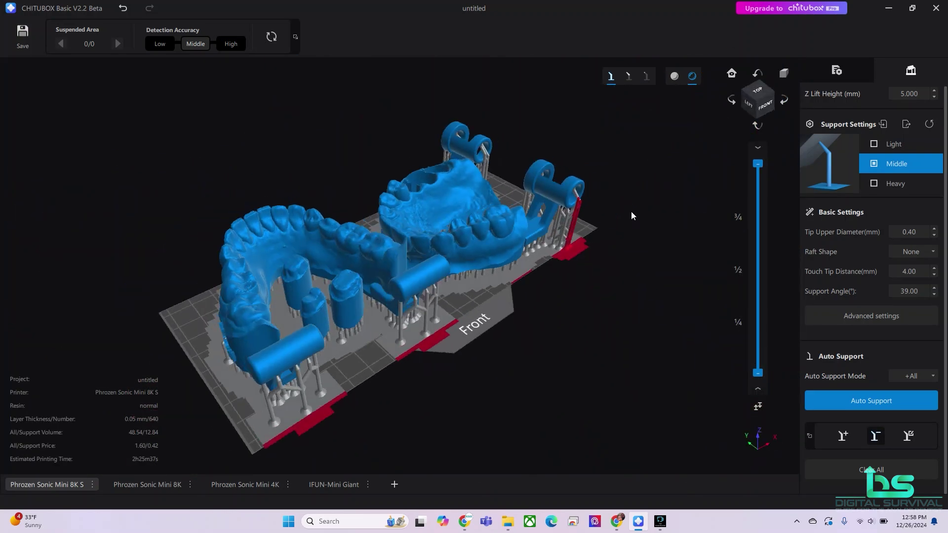
pyautogui.moveTo(631, 216); pyautogui.dragTo(585, 296)
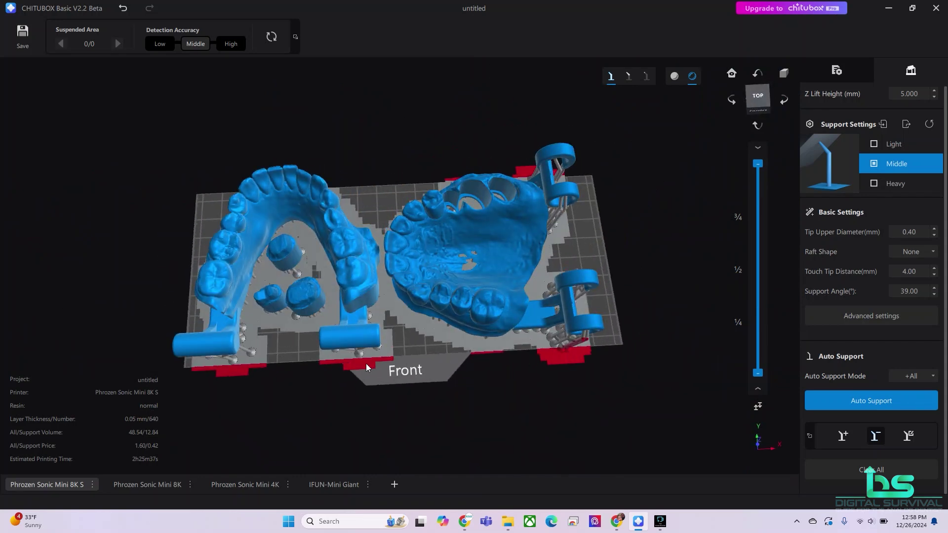
pyautogui.moveTo(262, 372)
pyautogui.mouseDown()
pyautogui.moveTo(327, 387)
pyautogui.moveTo(285, 328)
pyautogui.moveTo(249, 369)
pyautogui.mouseUp()
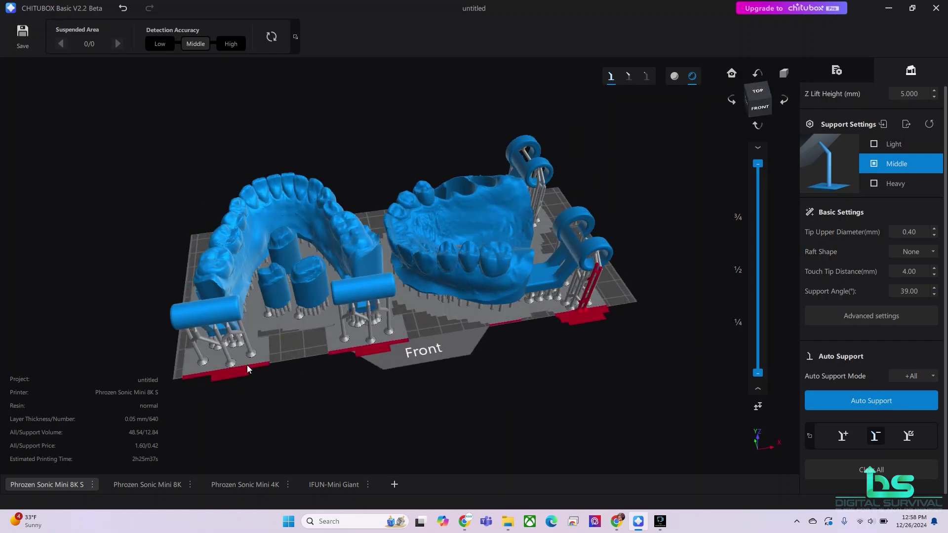
pyautogui.moveTo(595, 324); pyautogui.dragTo(578, 366)
pyautogui.click(784, 99)
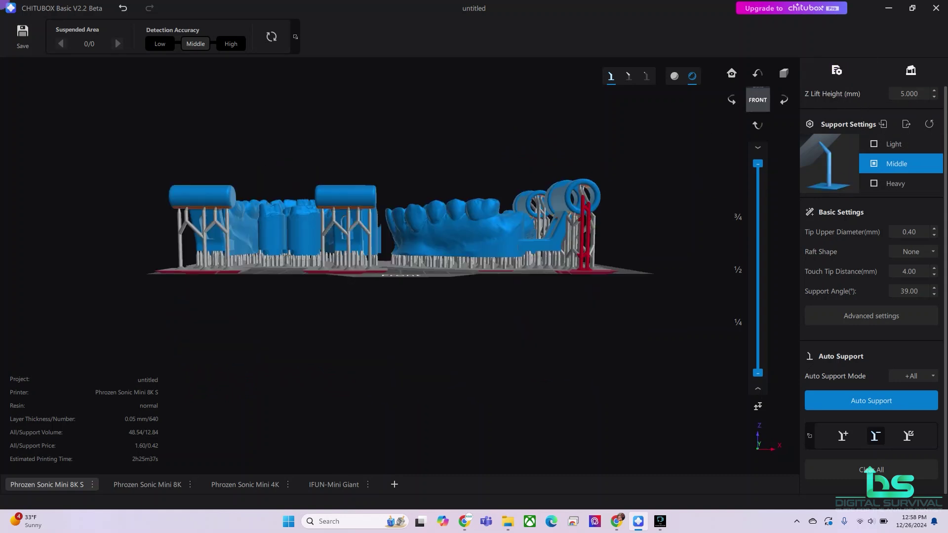
pyautogui.click(837, 71)
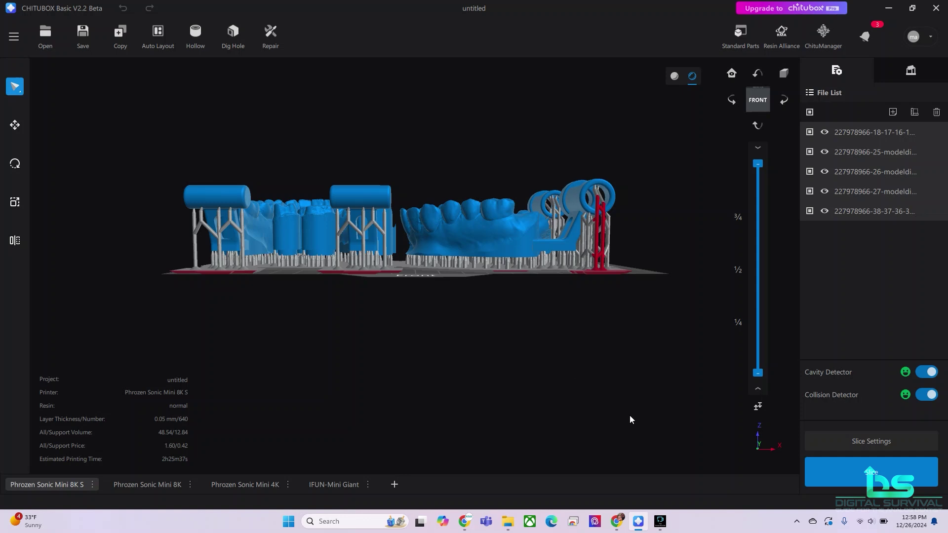
# Slice the supported models, accepting the 'Beyond the limit' platform warning.
pyautogui.click(870, 472)
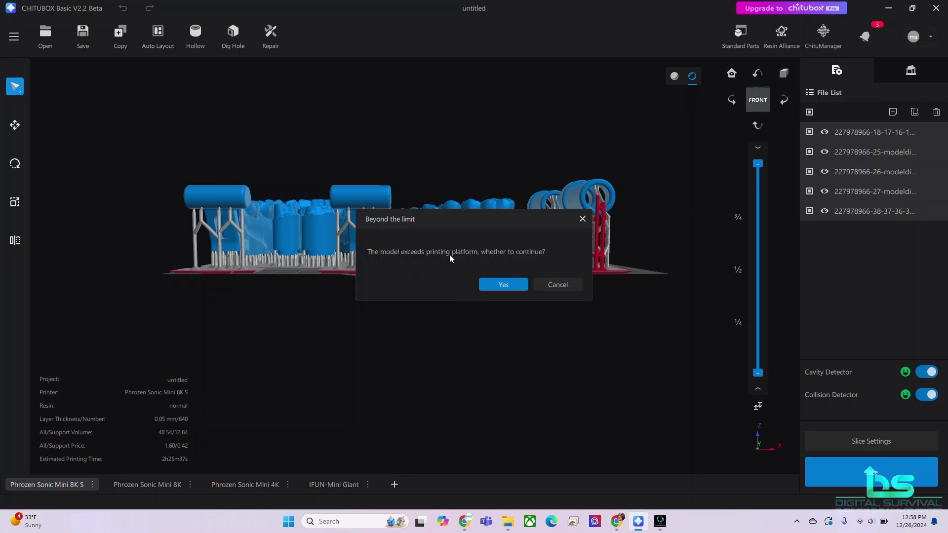
pyautogui.click(507, 284)
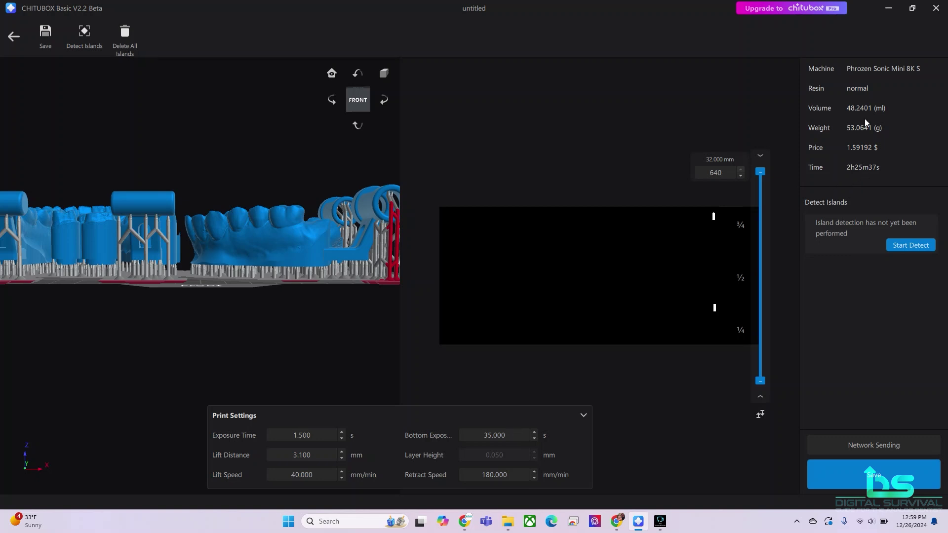
# Start saving the slice and name the file 'test print'.
pyautogui.click(875, 475)
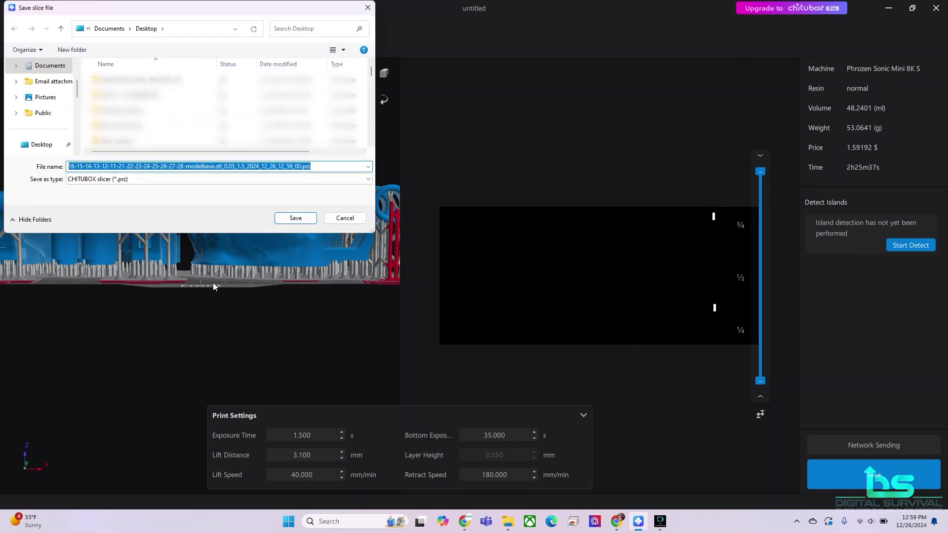
pyautogui.write('test')
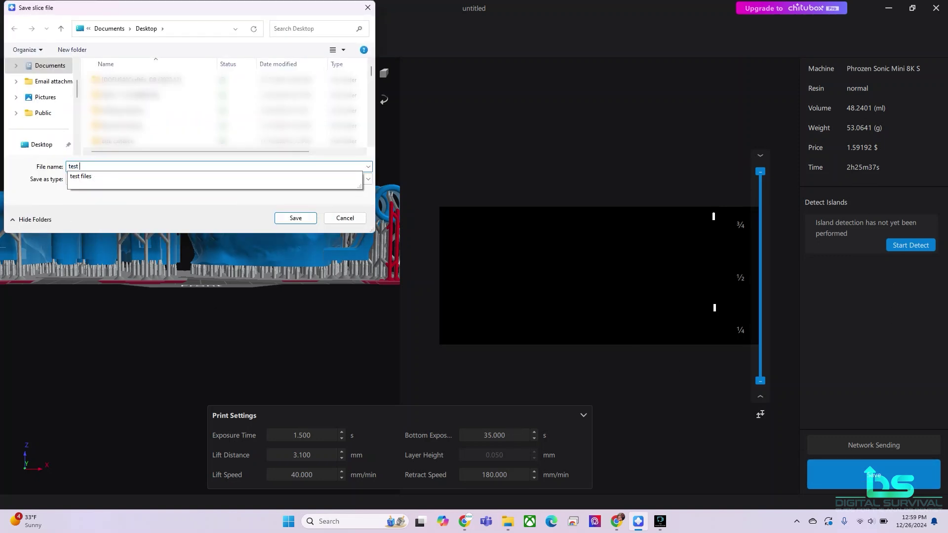
pyautogui.press('Escape')
pyautogui.write('pr')
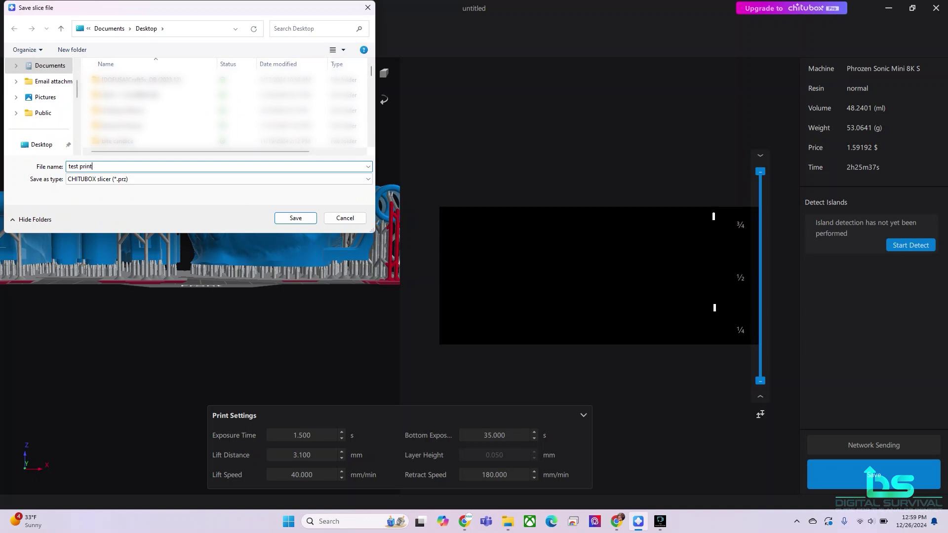
pyautogui.write('int')
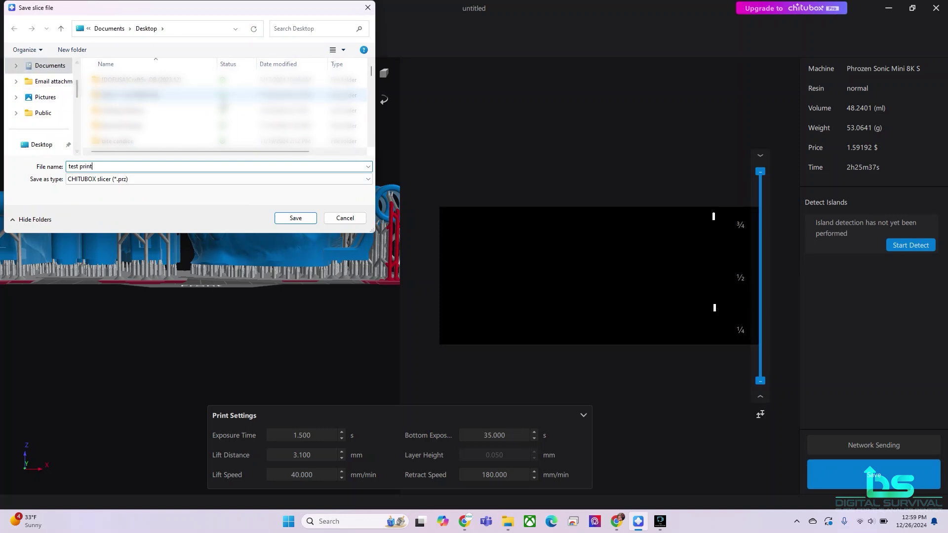
# Navigate into the 'test files' folder as the save destination.
pyautogui.scroll(-5, 20, 99)
pyautogui.scroll(10, 34, 94)
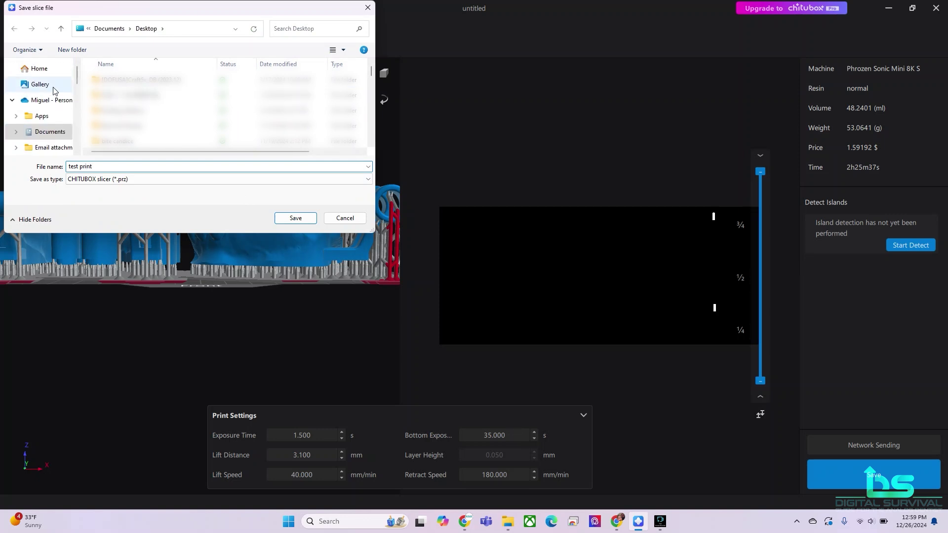
pyautogui.scroll(-10, 50, 89)
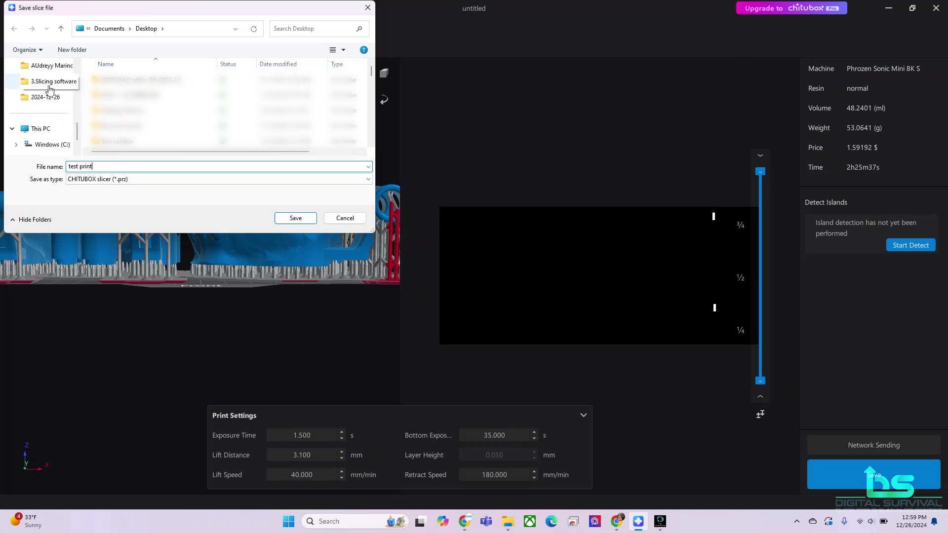
pyautogui.scroll(10, 50, 99)
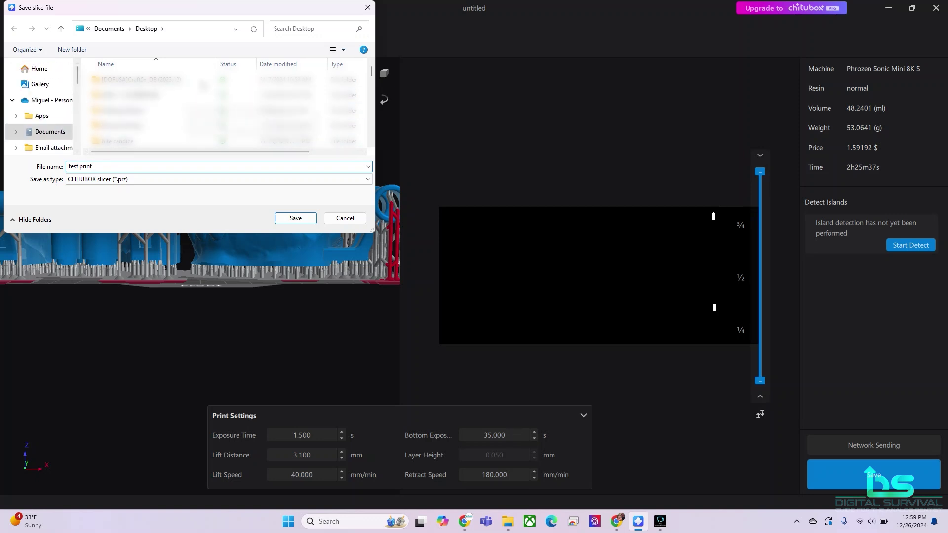
pyautogui.scroll(-3, 148, 99)
pyautogui.click(115, 94)
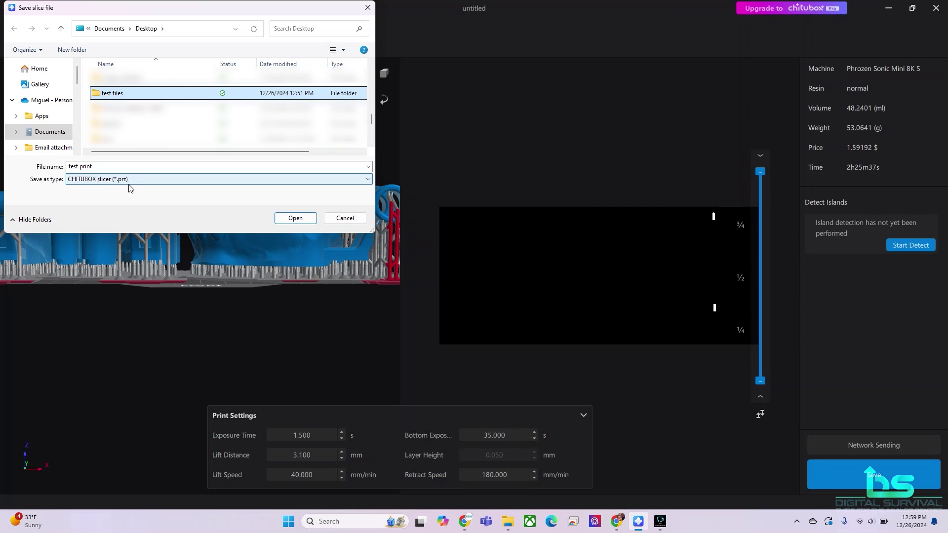
pyautogui.click(296, 217)
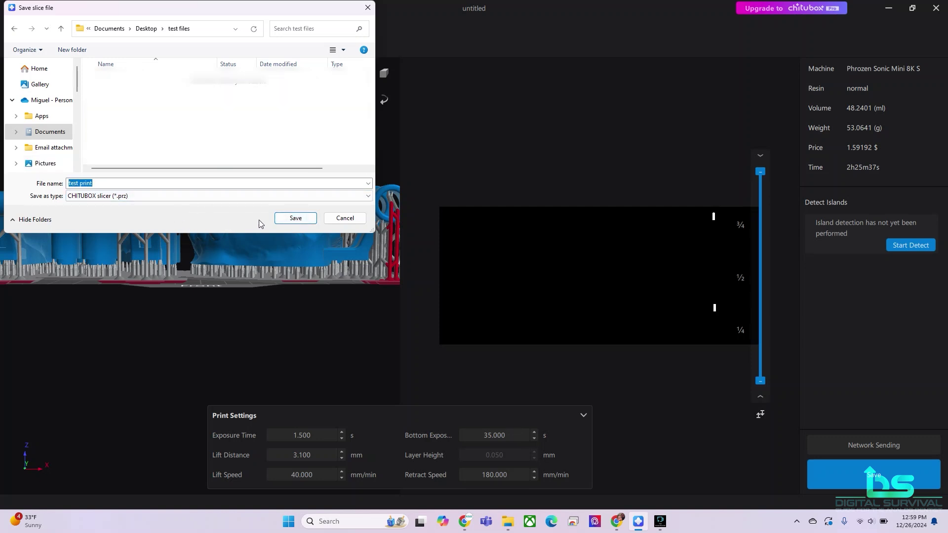
# Save the slice file as test print.prz.
pyautogui.click(286, 218)
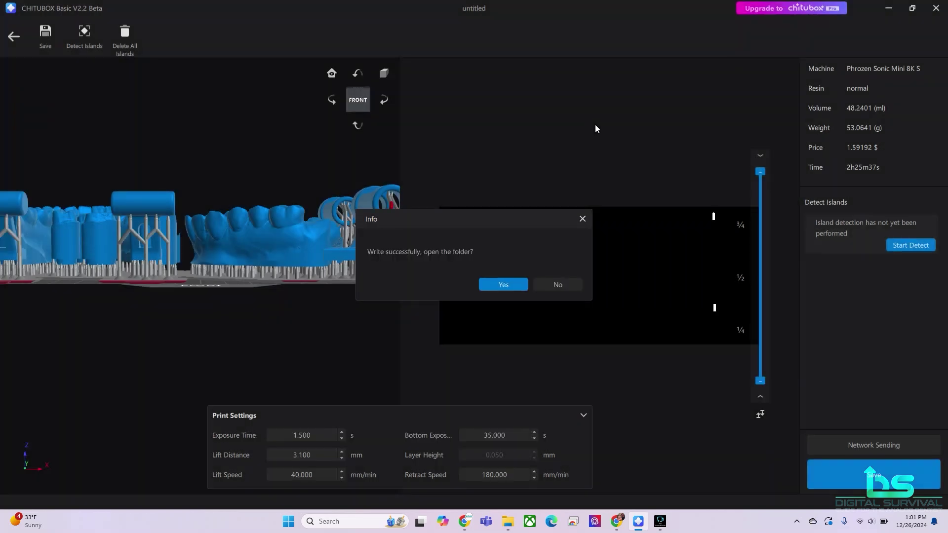
# Open the output folder and select test print.prz in File Explorer.
pyautogui.click(504, 285)
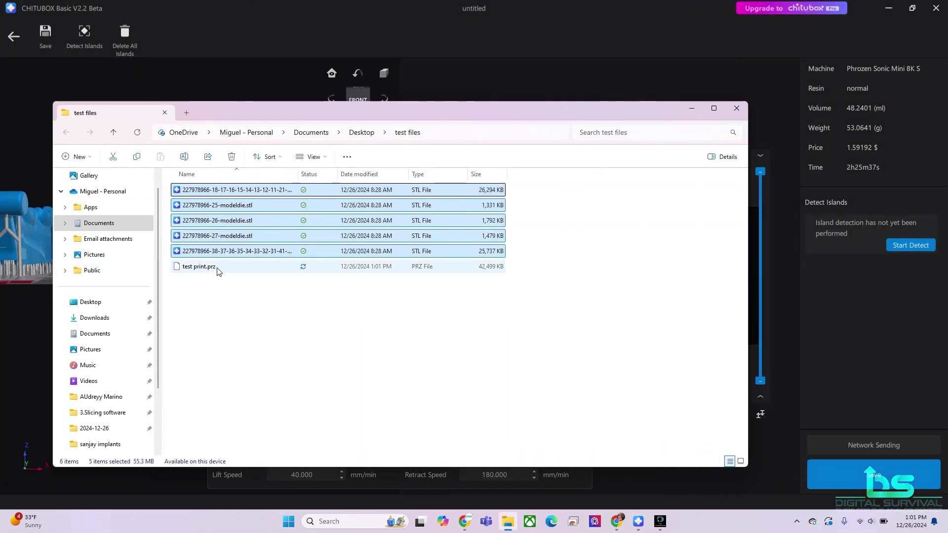
pyautogui.click(224, 271)
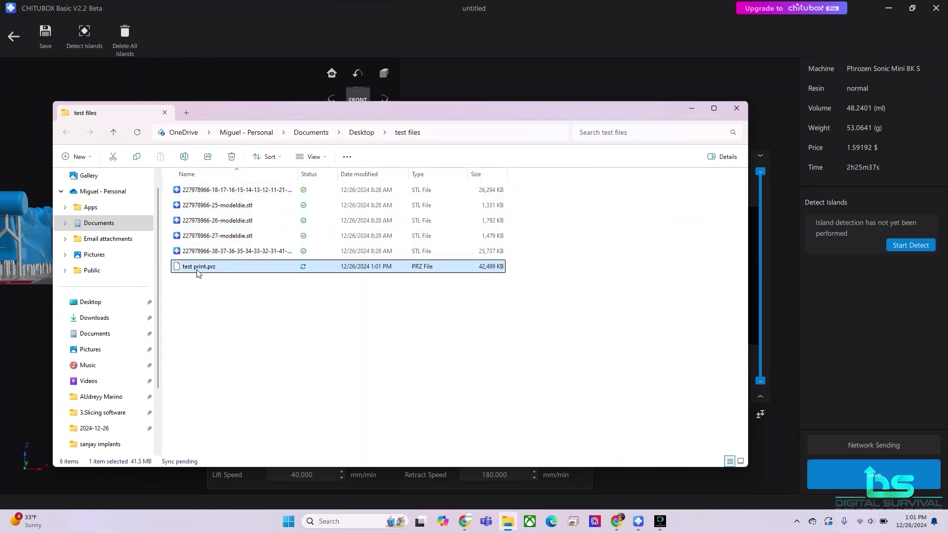